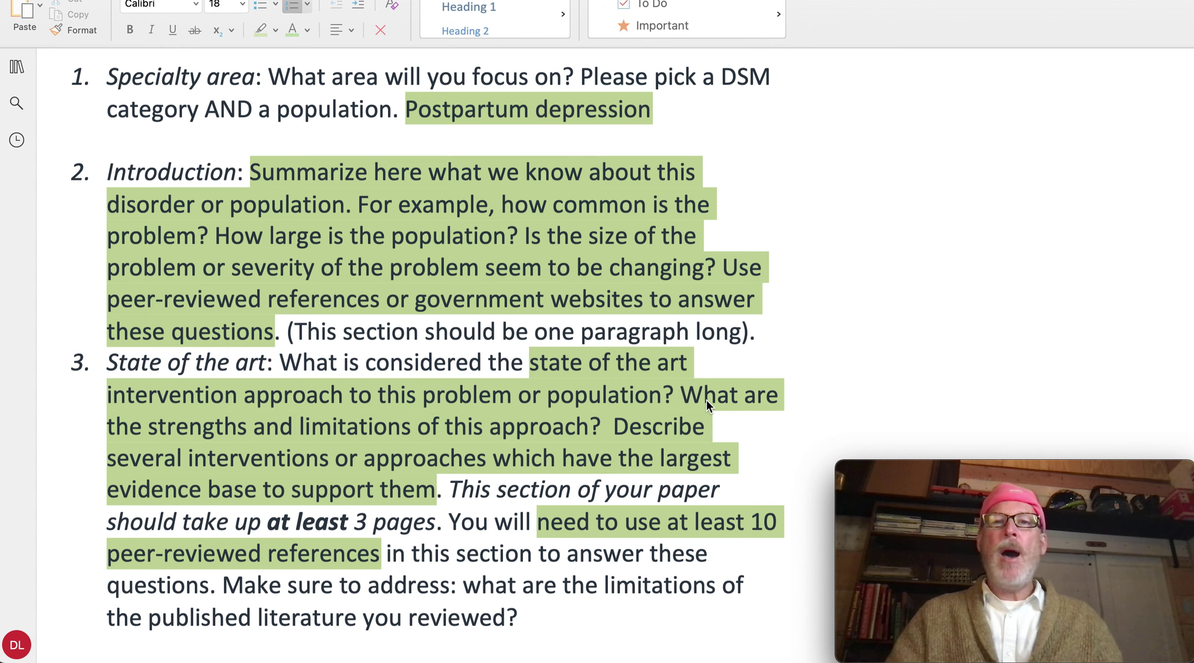
# Review the Introduction requirements in the assignment notes, selecting the section heading and the phrase "government websites"
pyautogui.click(652, 111)
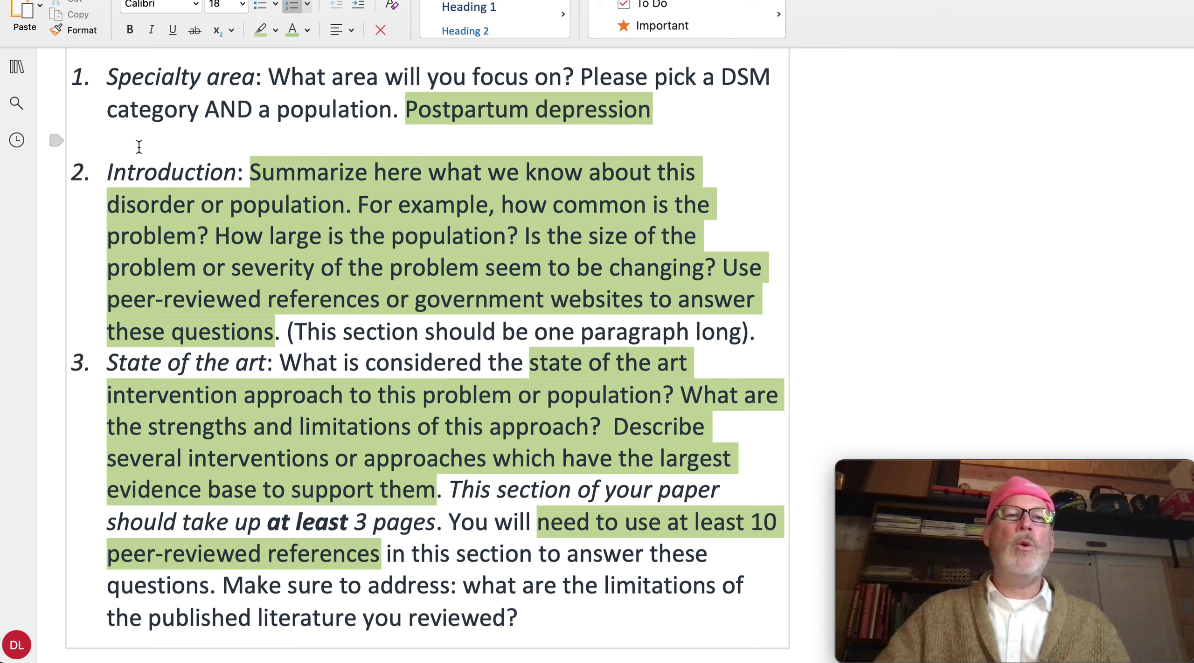
pyautogui.moveTo(211, 173); pyautogui.dragTo(107, 173)
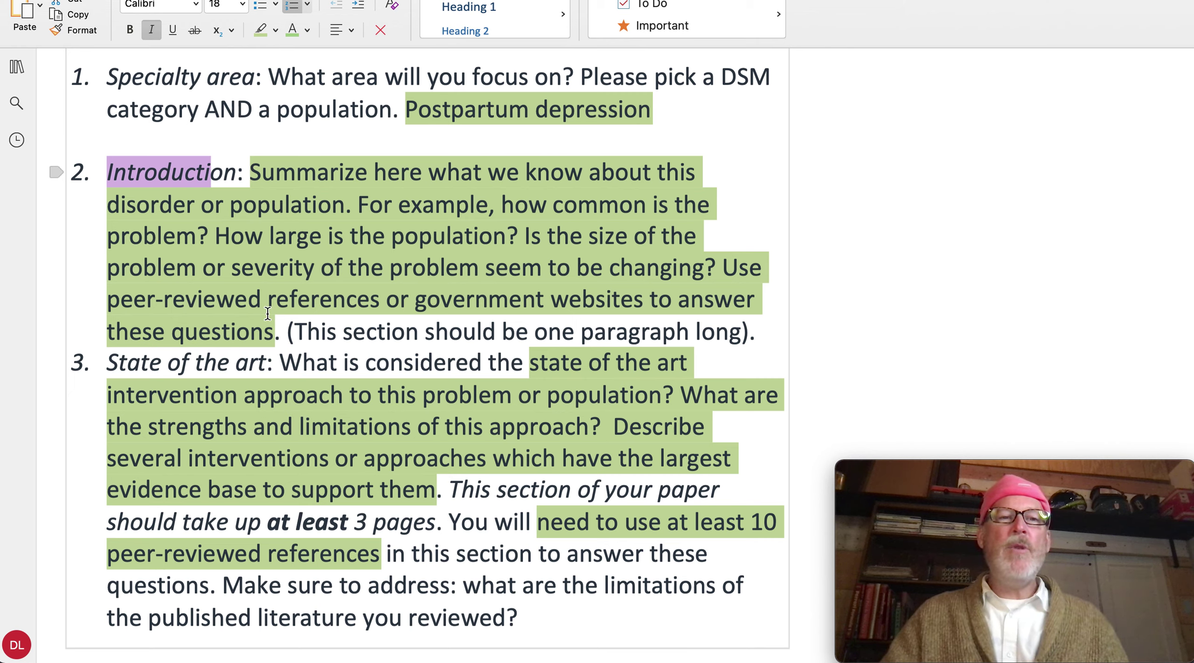
pyautogui.moveTo(415, 301); pyautogui.dragTo(651, 302)
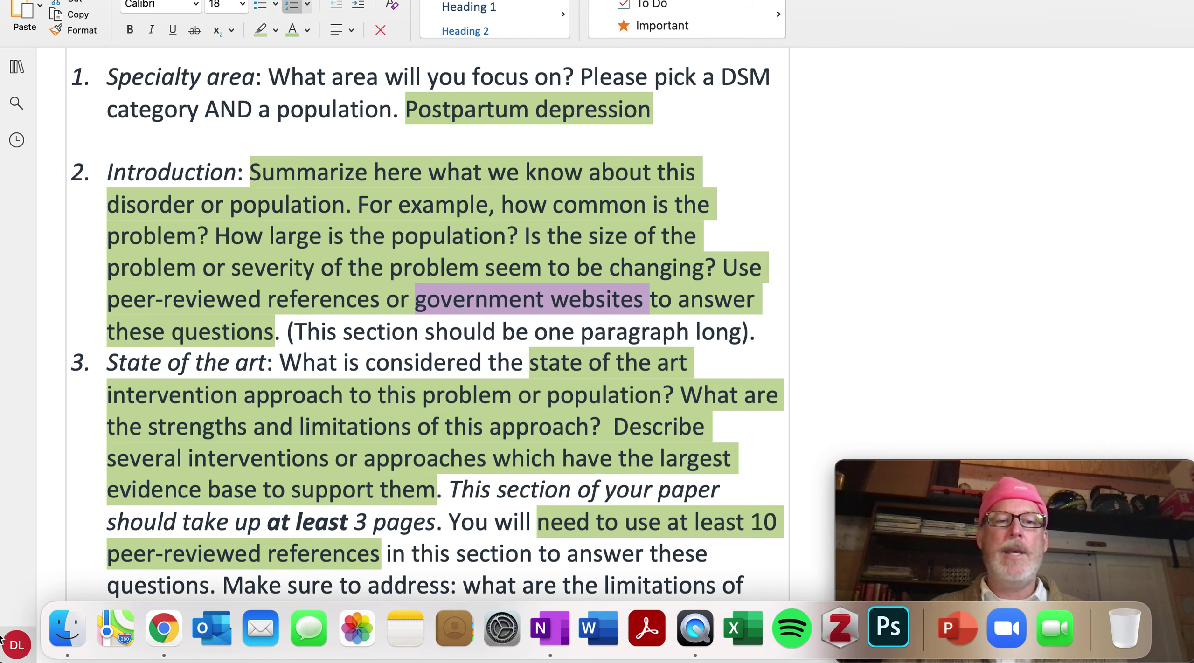
# Switch to Chrome and go to the usa.gov website
pyautogui.click(164, 648)
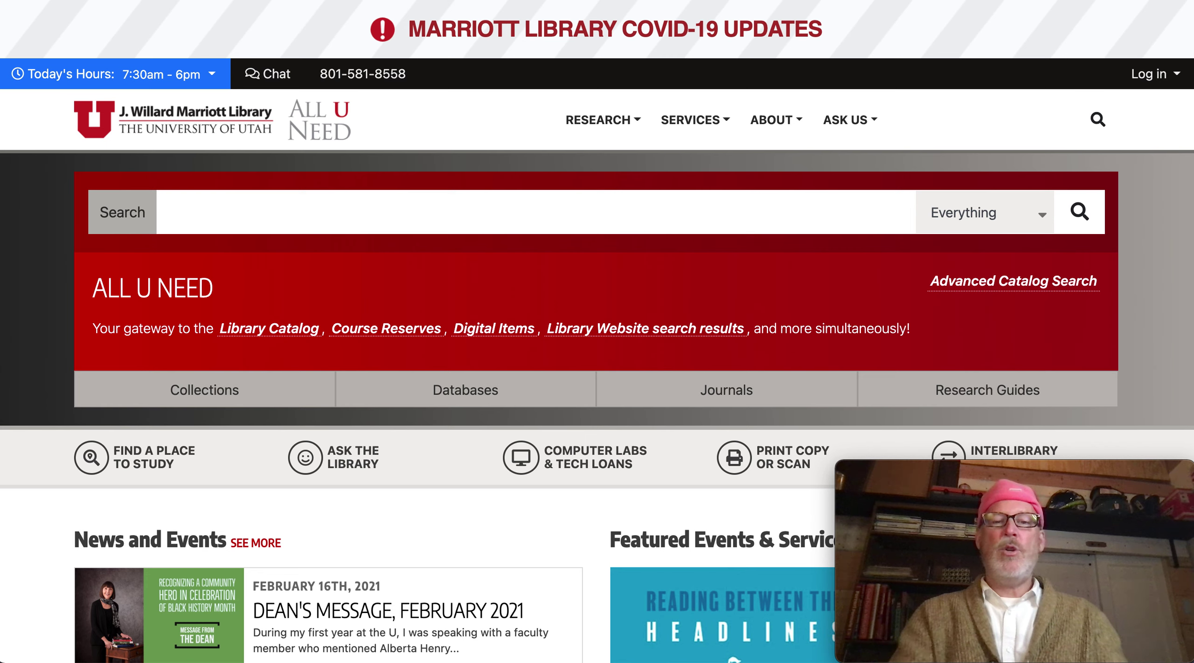
pyautogui.press('super+l')
pyautogui.write('usa.gov')
pyautogui.press('Return')
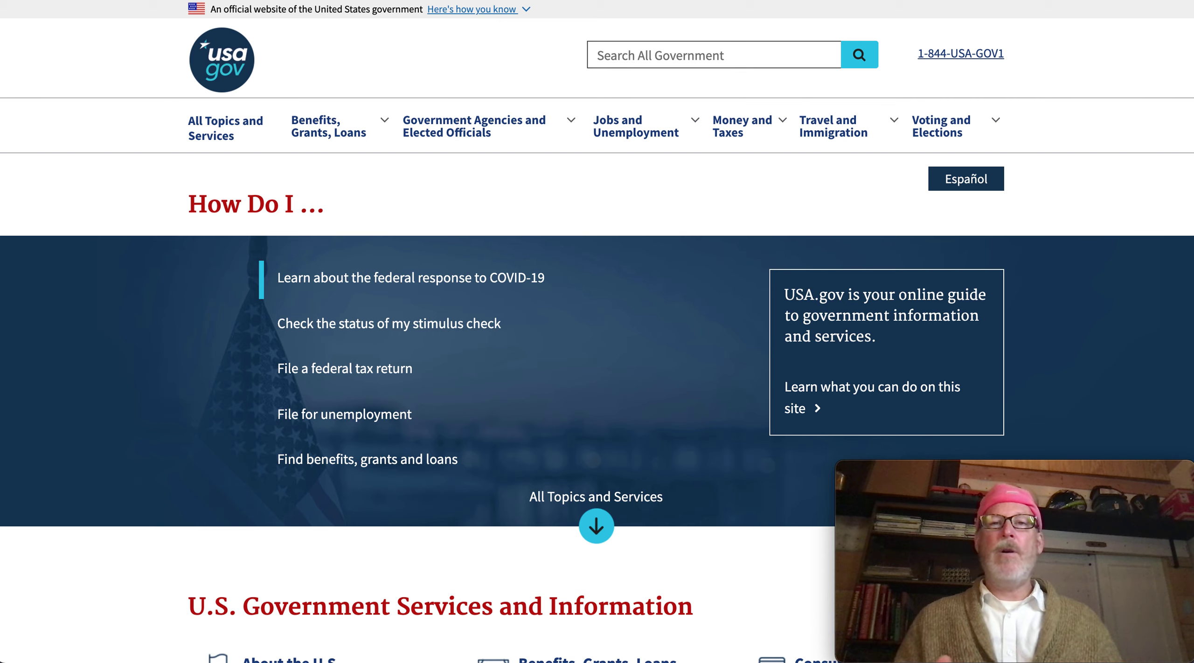
# Search all government sites on USA.gov for "postpartum depression"
pyautogui.click(607, 55)
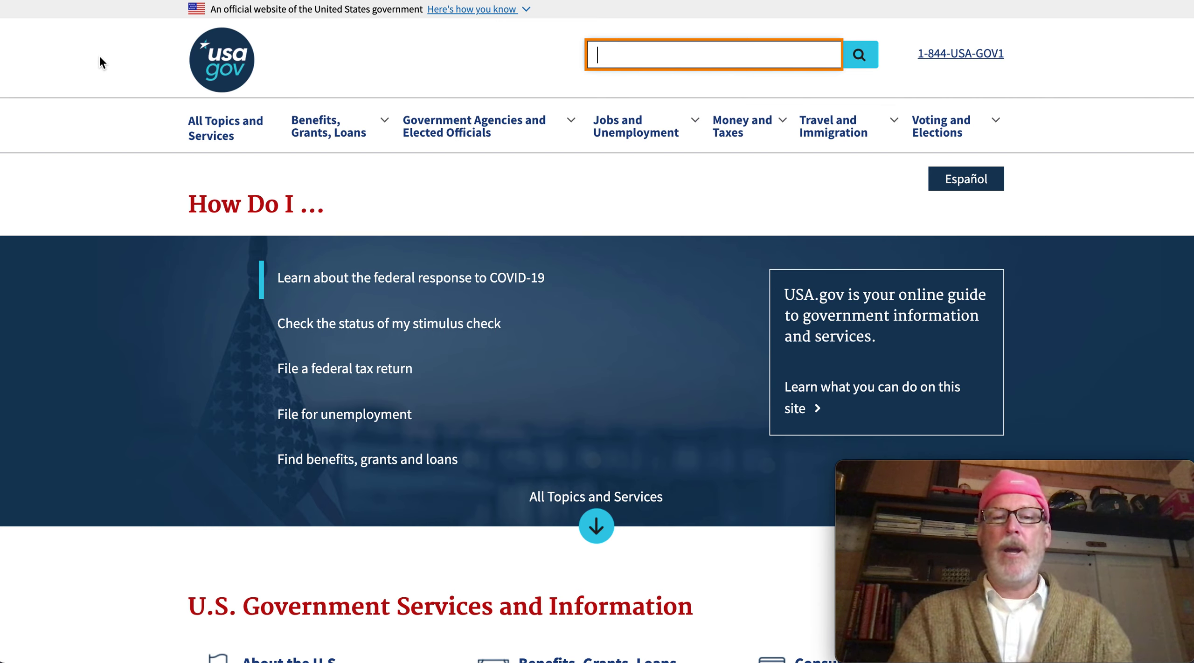
pyautogui.write('postp')
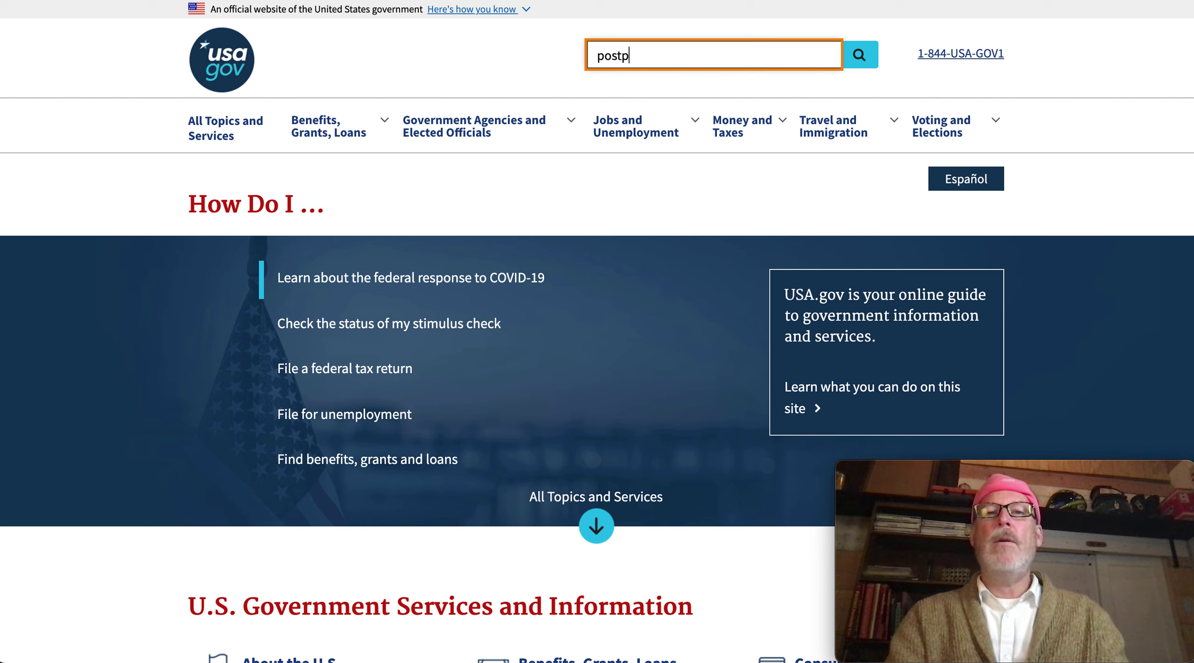
pyautogui.write('artum de')
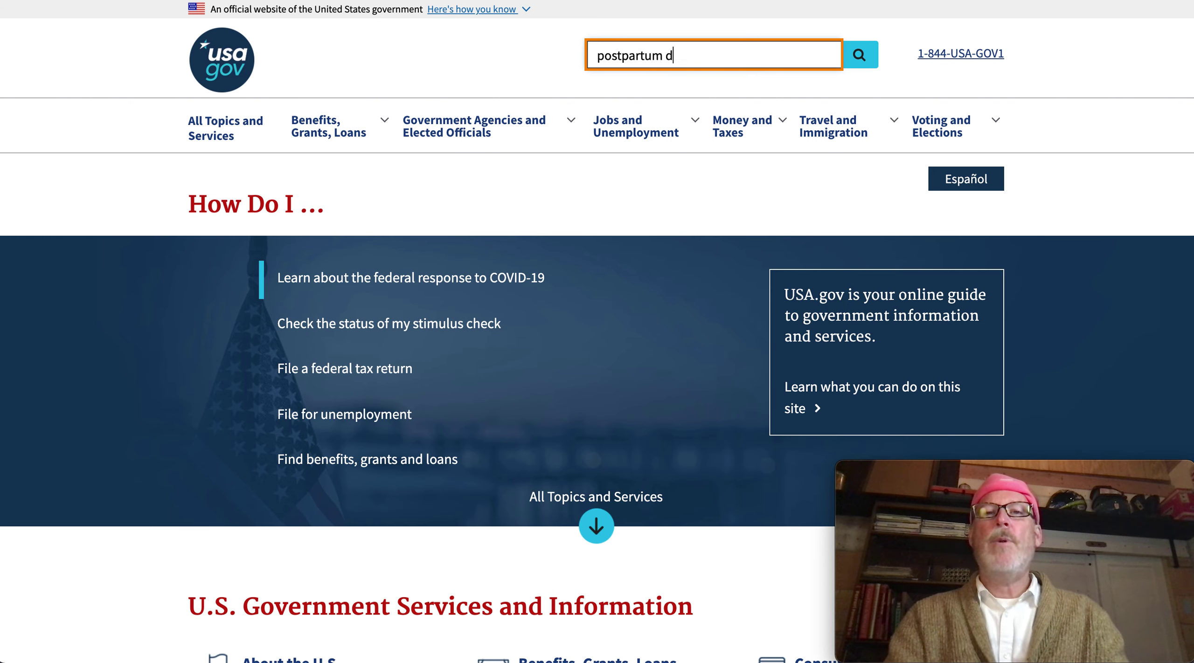
pyautogui.write('pression')
pyautogui.press('Return')
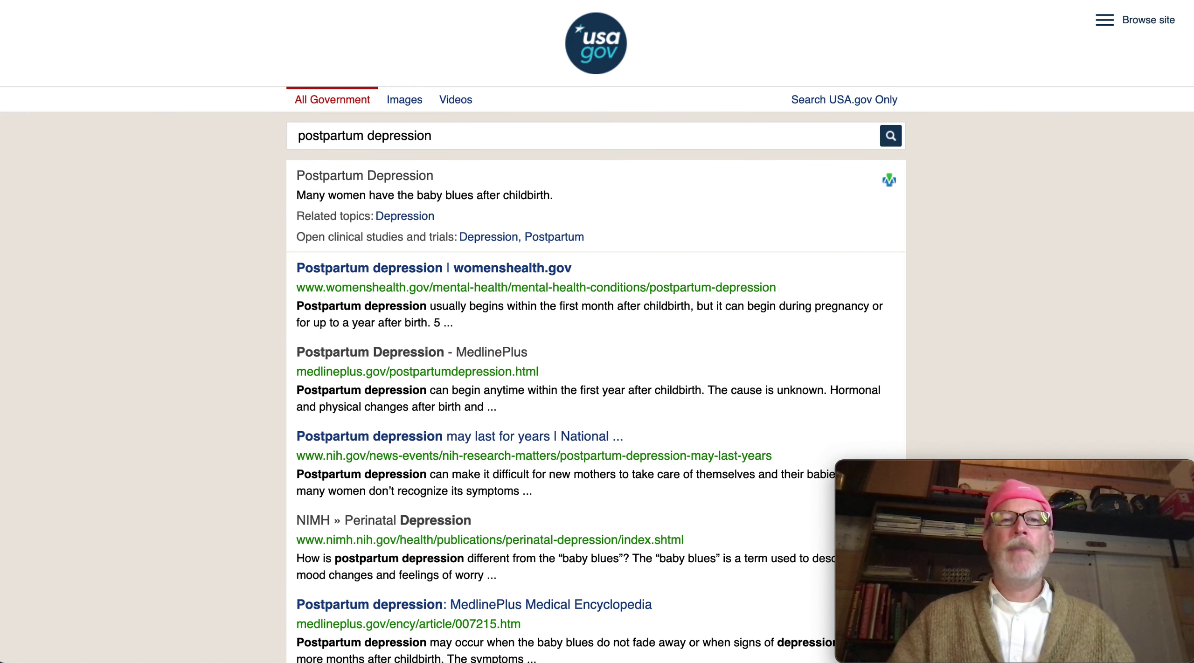
# Examine the search results' sources, marking the womenshealth.gov, nih.gov, nimh.nih.gov and cdc.gov domains in their addresses
pyautogui.scroll(5, 179, 187)
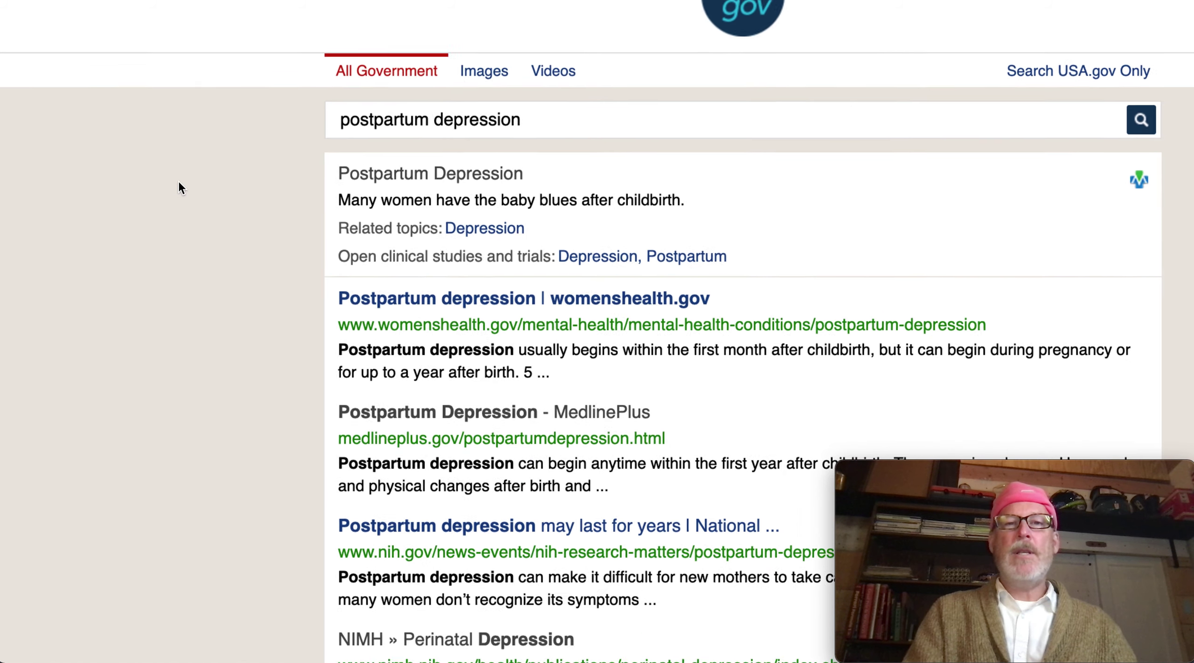
pyautogui.scroll(-3, 180, 186)
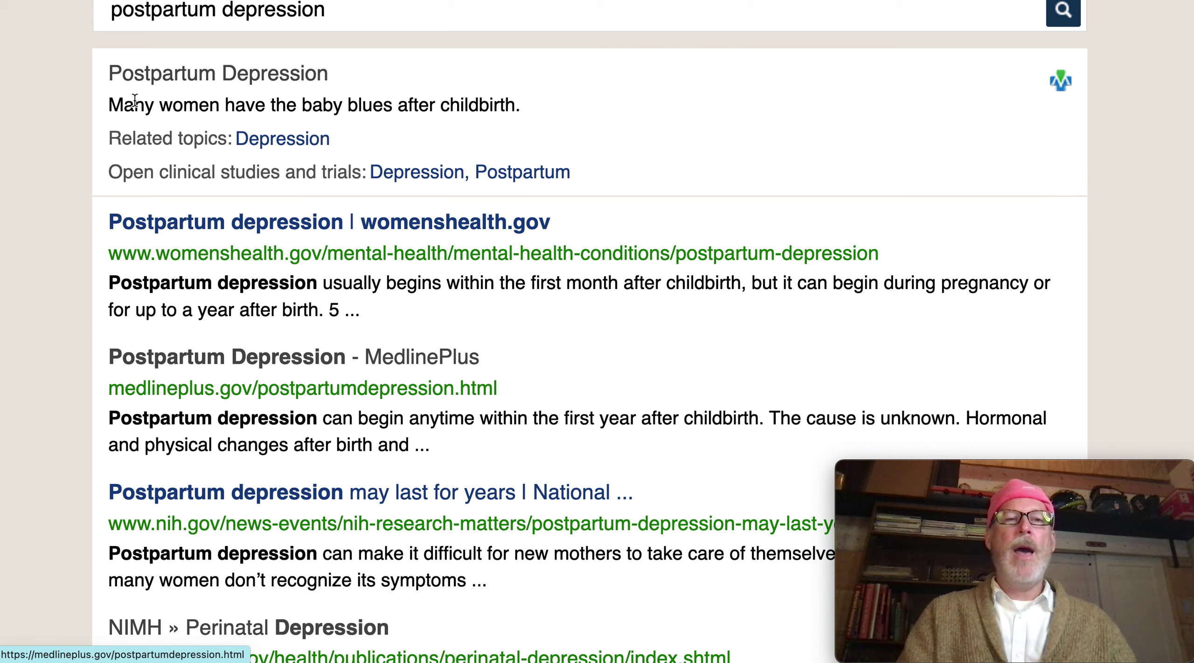
pyautogui.moveTo(108, 253); pyautogui.dragTo(326, 253)
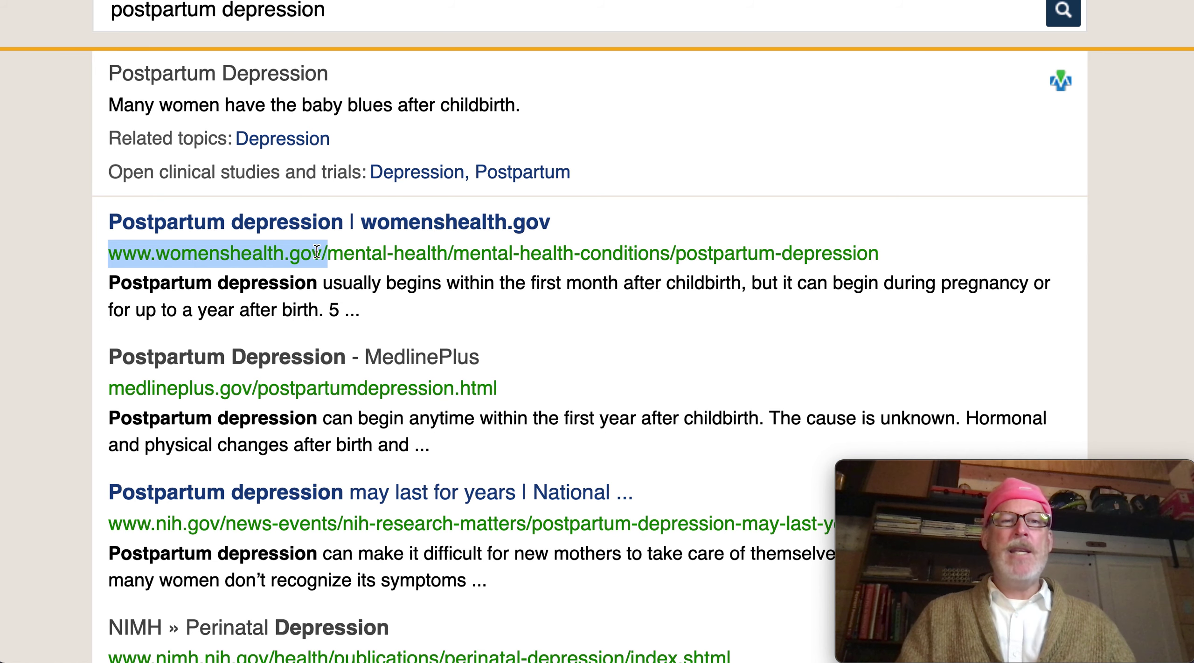
pyautogui.scroll(-5, 69, 376)
pyautogui.moveTo(109, 309); pyautogui.dragTo(220, 309)
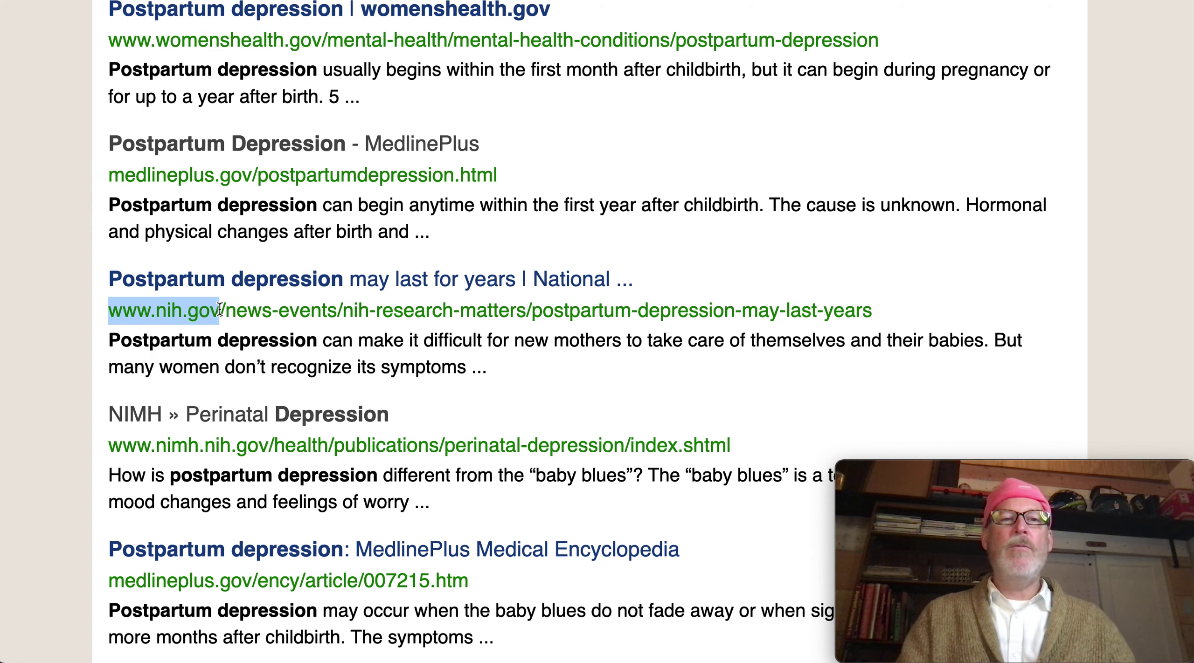
pyautogui.scroll(-4, 220, 309)
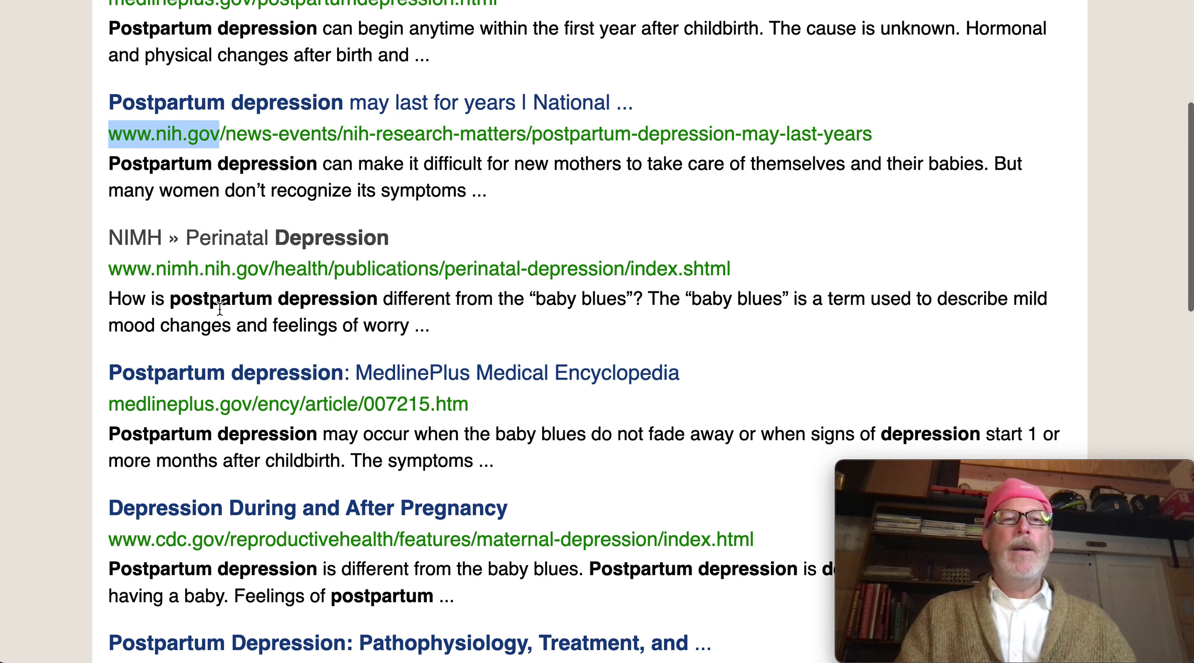
pyautogui.click(100, 272)
pyautogui.moveTo(100, 272); pyautogui.dragTo(272, 270)
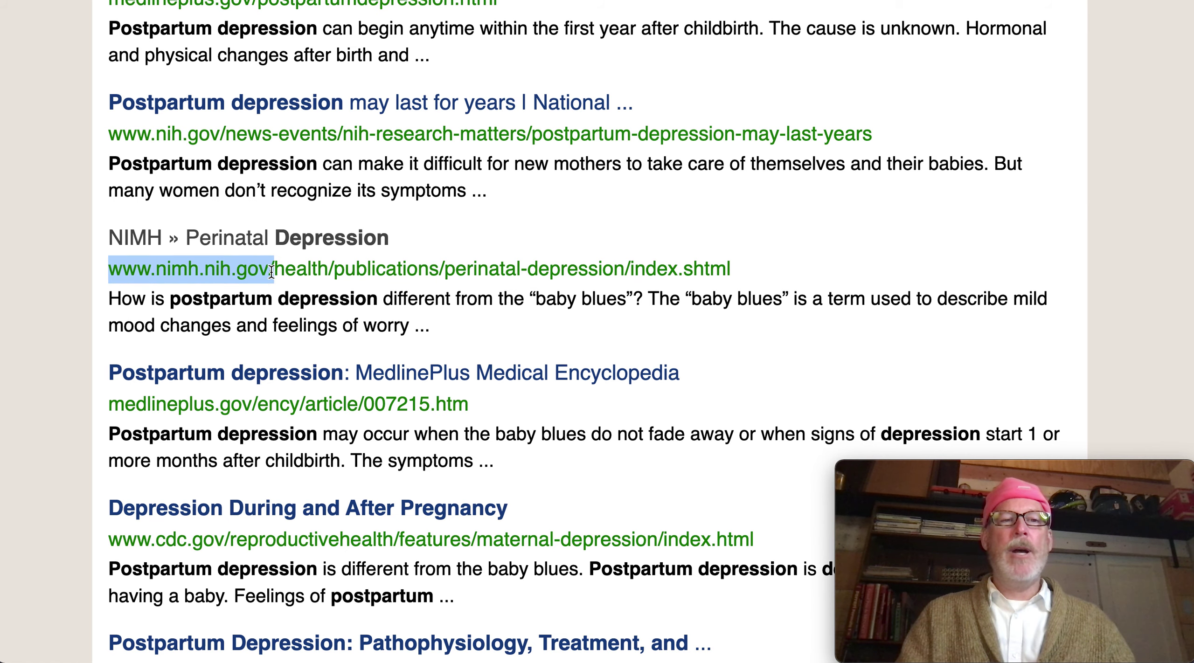
pyautogui.scroll(-4, 99, 406)
pyautogui.moveTo(101, 355); pyautogui.dragTo(228, 350)
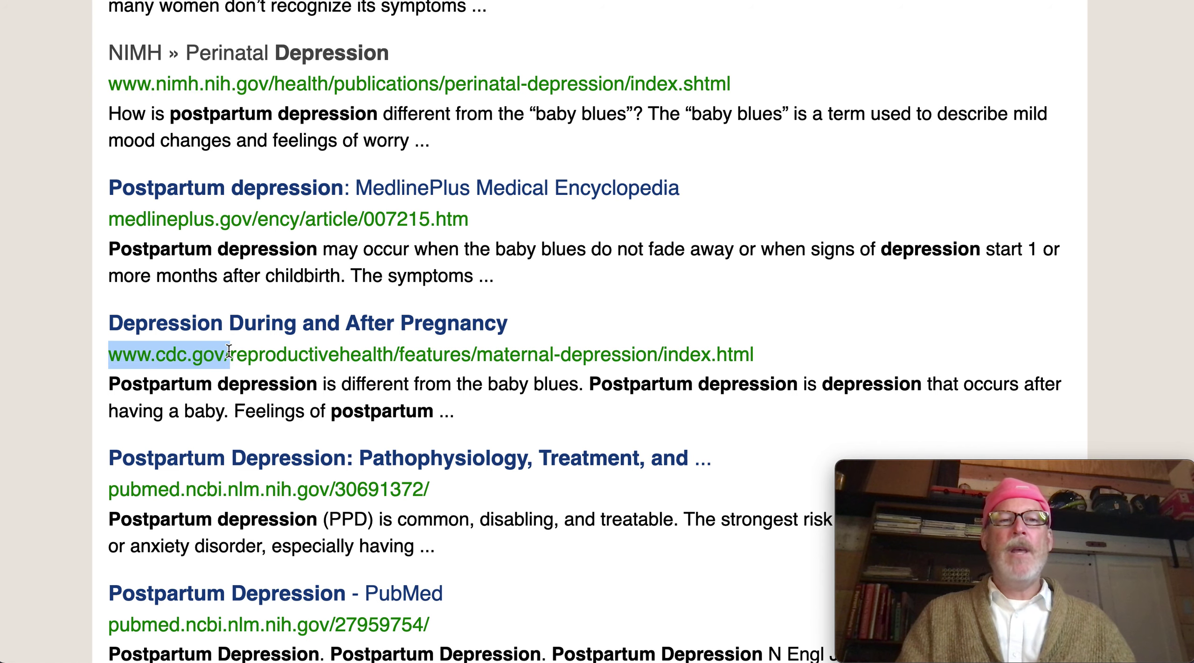
# Open the CDC result "Depression During and After Pregnancy" and look through the article down to its symptom lists
pyautogui.scroll(-5, 228, 354)
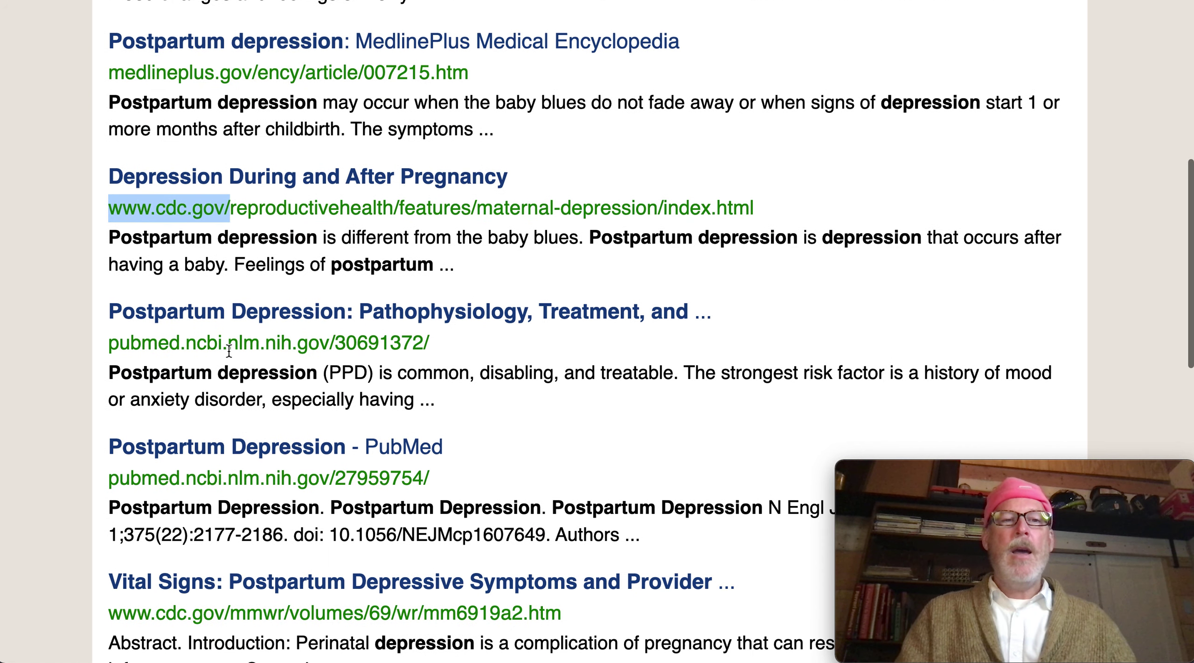
pyautogui.scroll(-5, 228, 355)
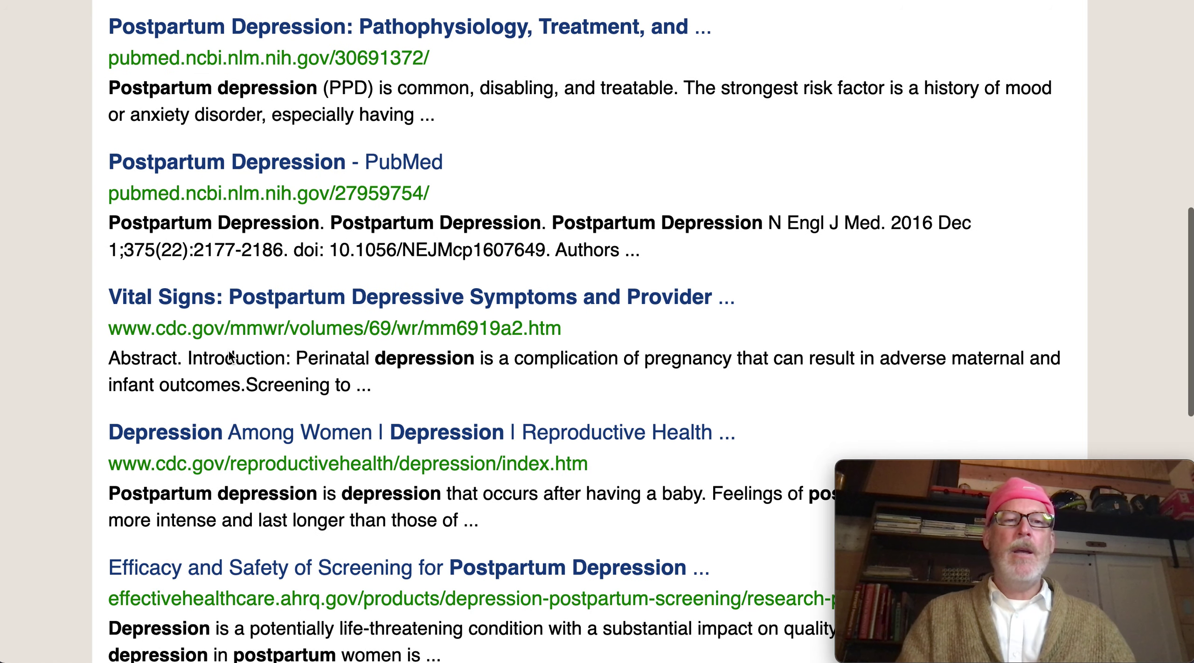
pyautogui.scroll(-2, 229, 351)
pyautogui.scroll(-1, 228, 351)
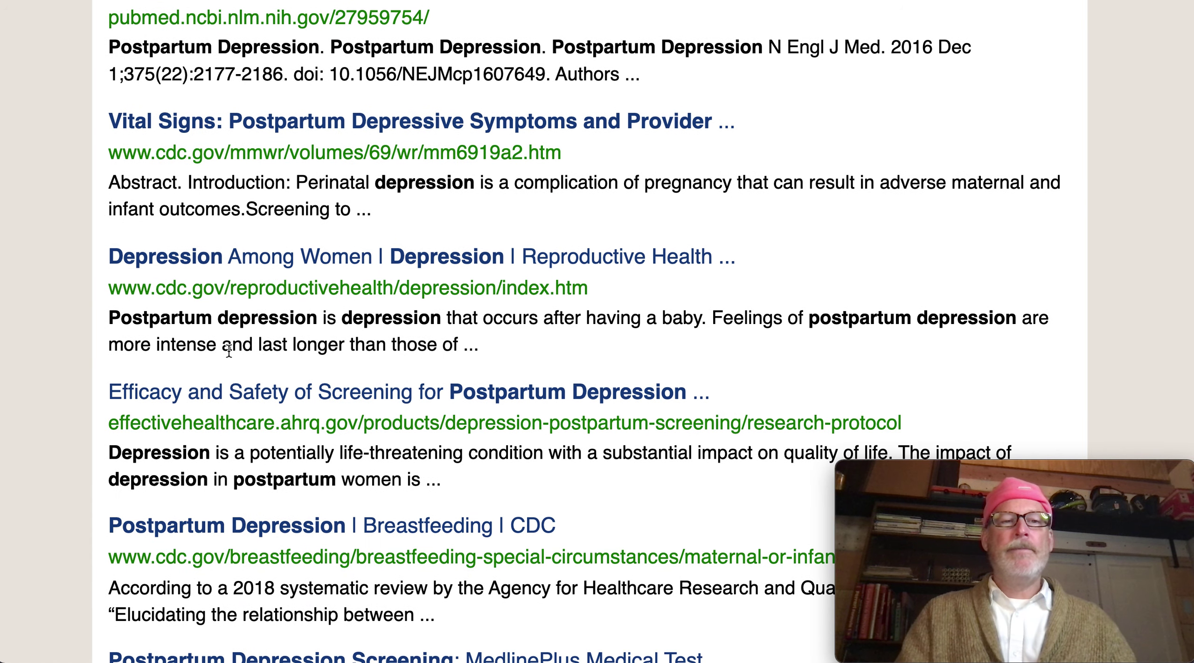
pyautogui.scroll(8, 228, 351)
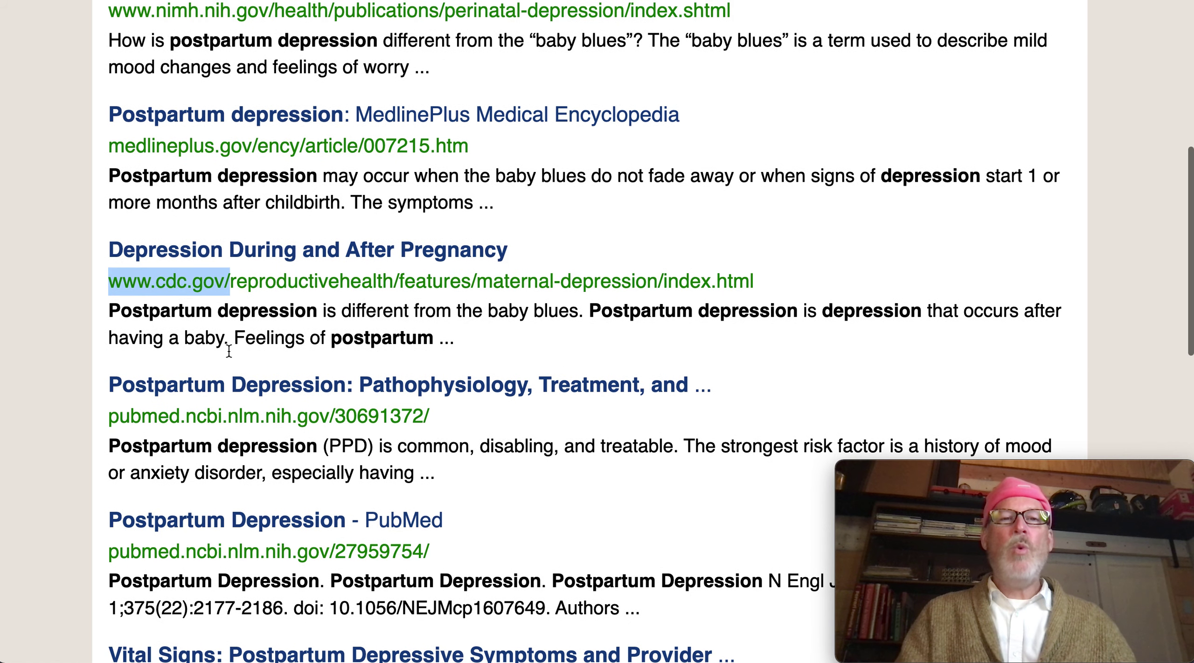
pyautogui.click(259, 261)
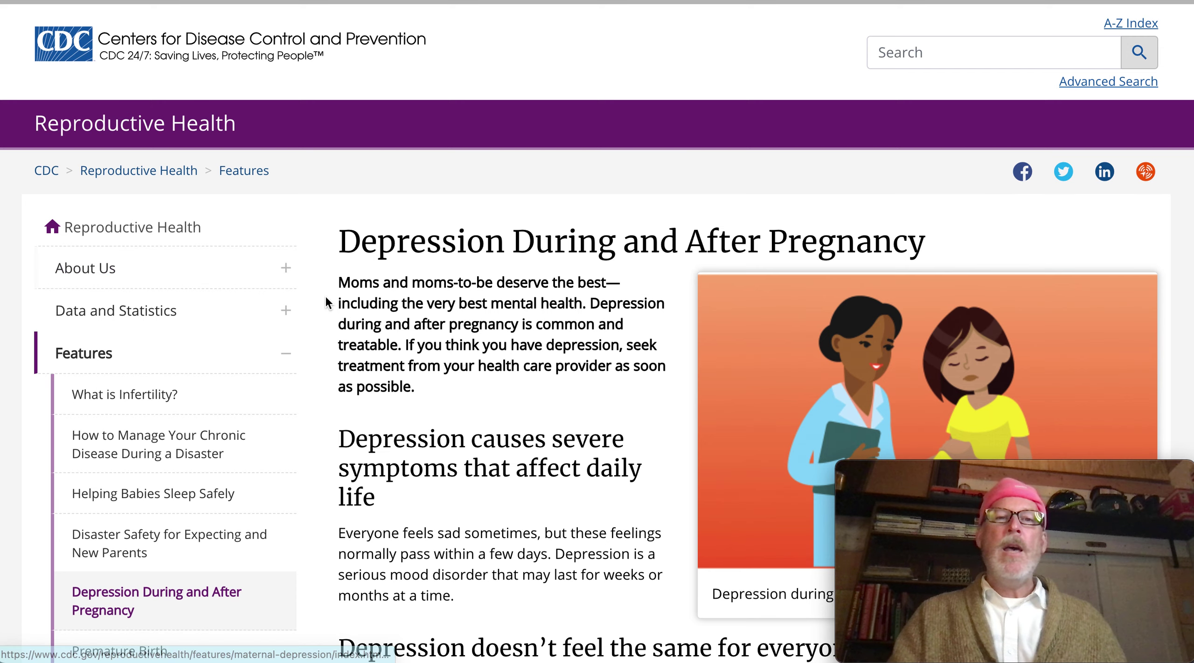
pyautogui.scroll(-10, 315, 309)
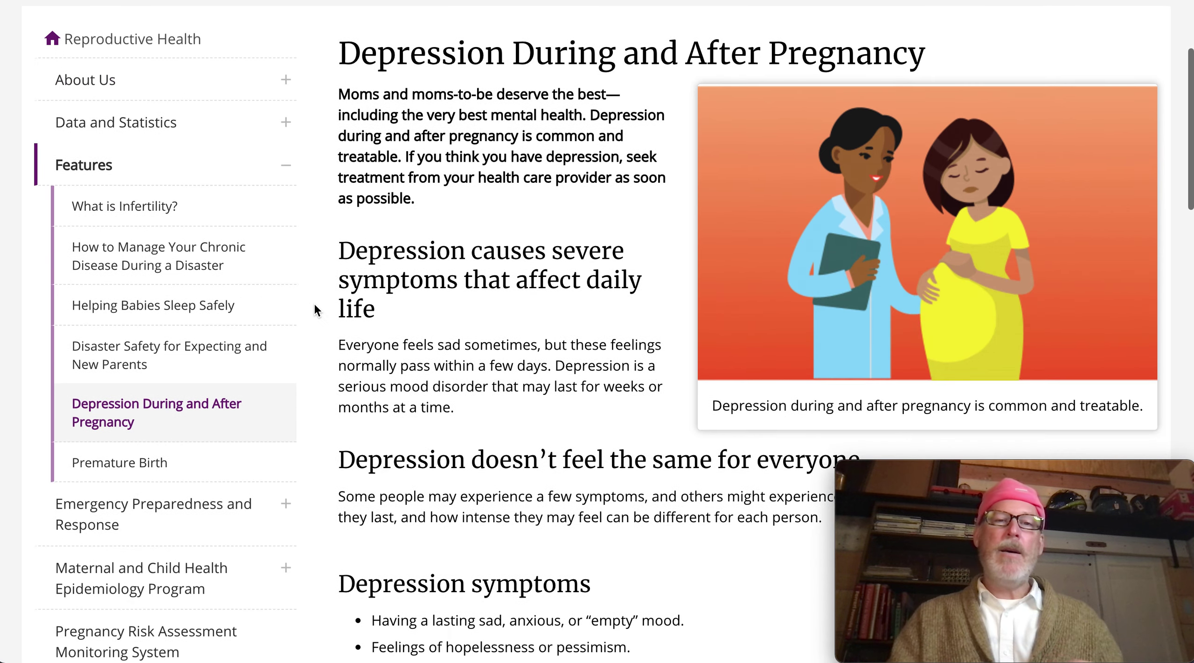
pyautogui.scroll(-3, 314, 308)
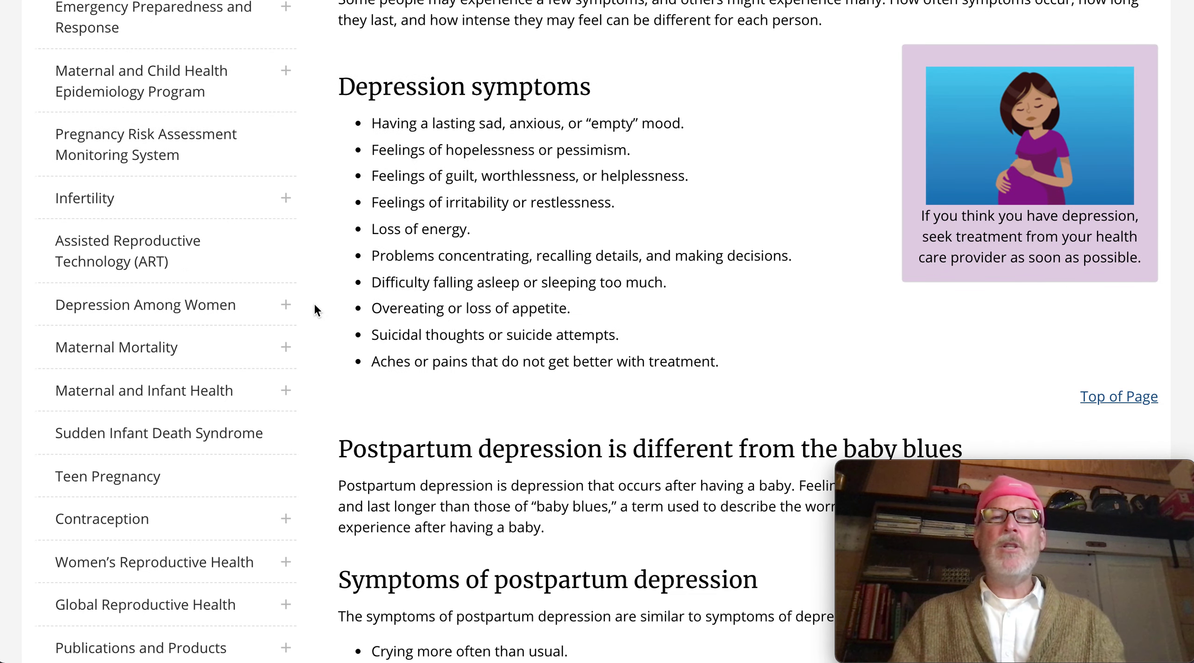
# Switch back to the OneNote assignment notes and review item 3, selecting its "State of the art" heading
pyautogui.press('super+Tab')
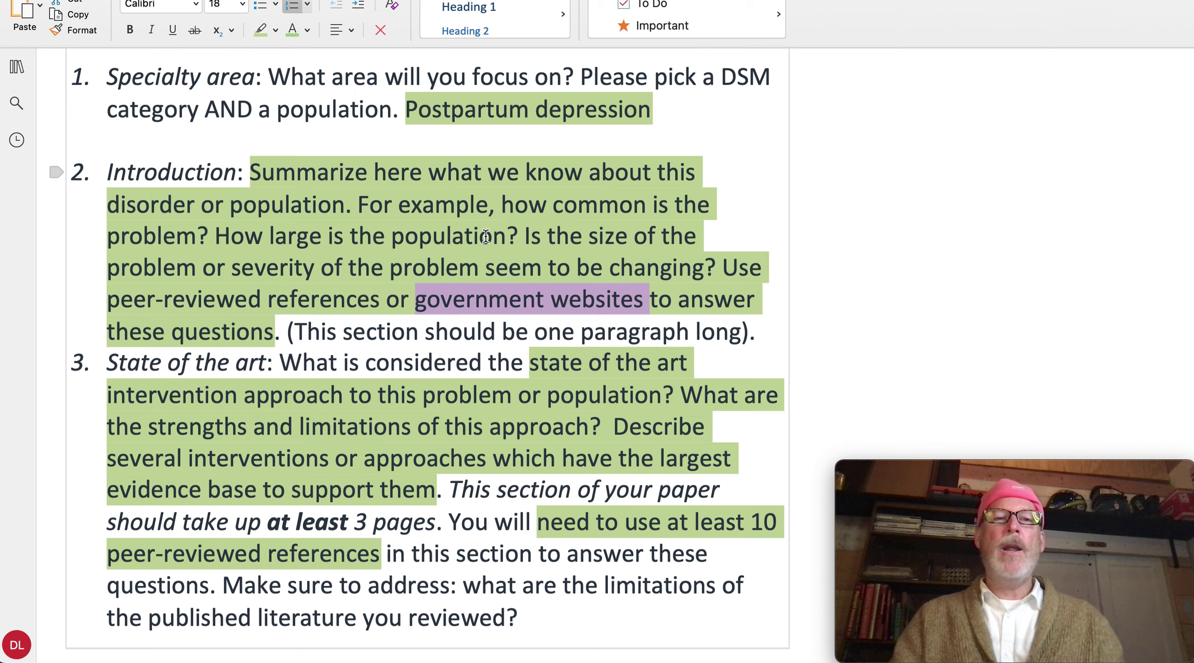
pyautogui.scroll(-5, 307, 373)
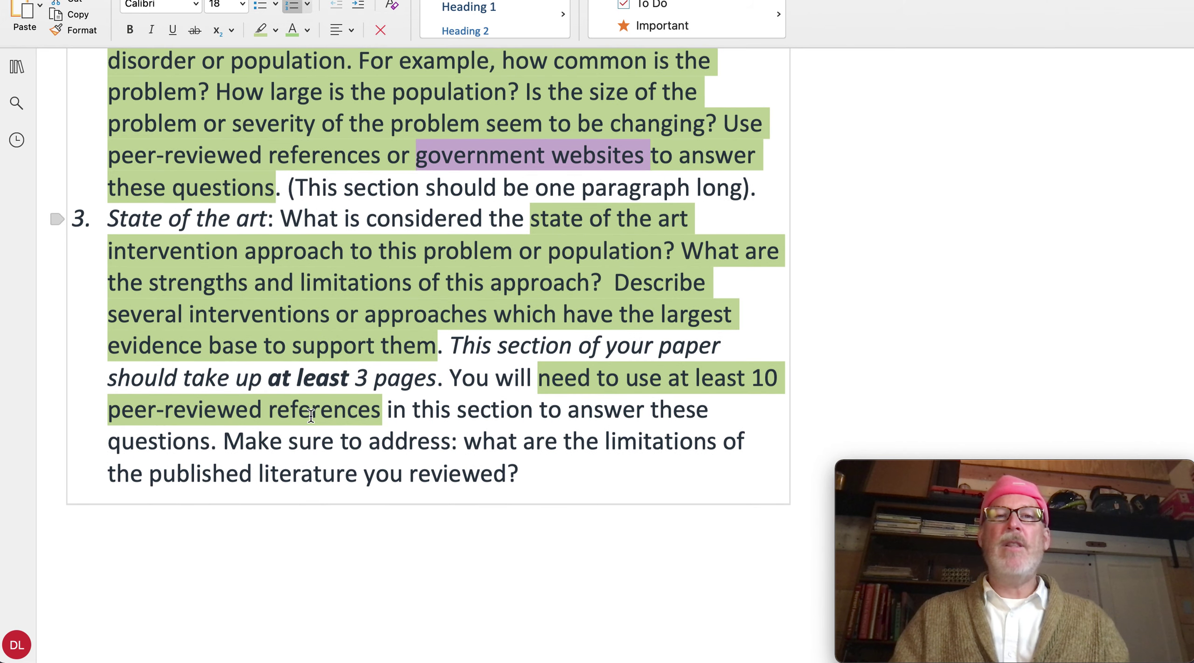
pyautogui.click(370, 215)
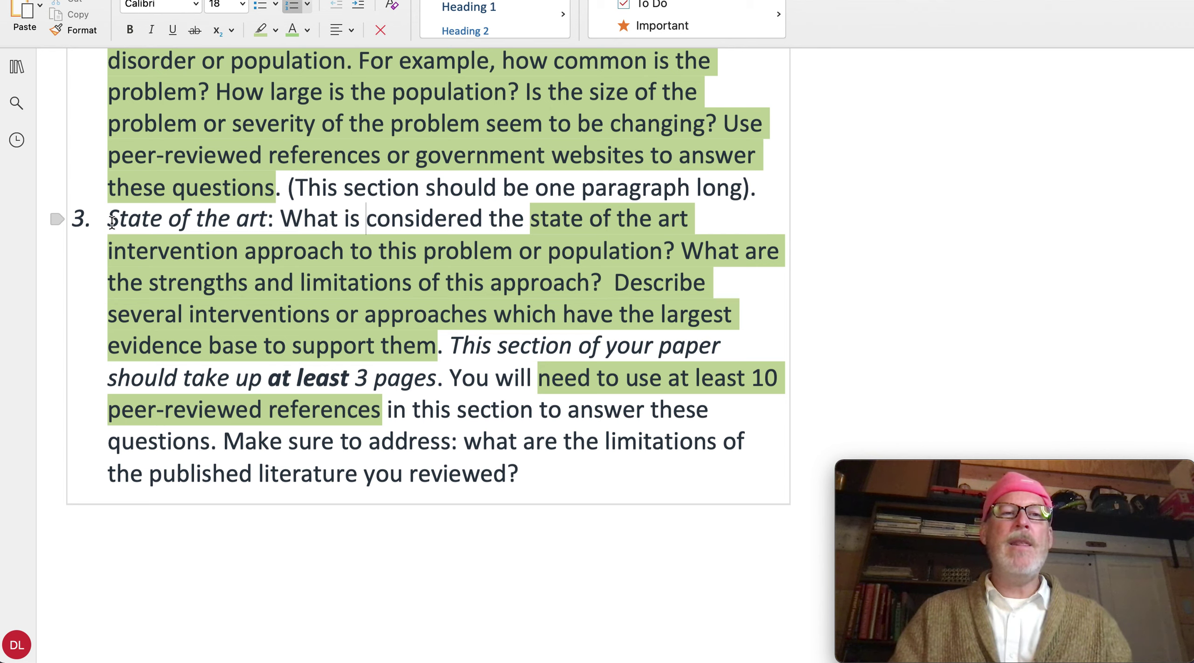
pyautogui.moveTo(108, 219); pyautogui.dragTo(270, 217)
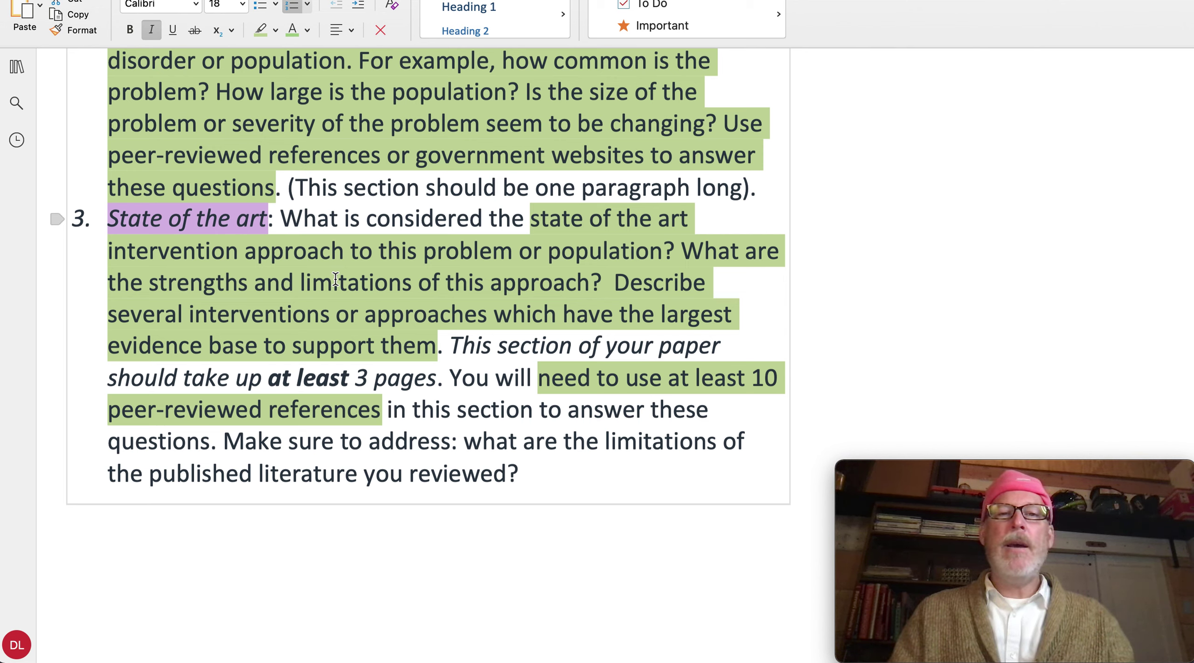
# Return to the Marriott Library site in Chrome and list its databases whose titles start with P
pyautogui.press('super+Tab')
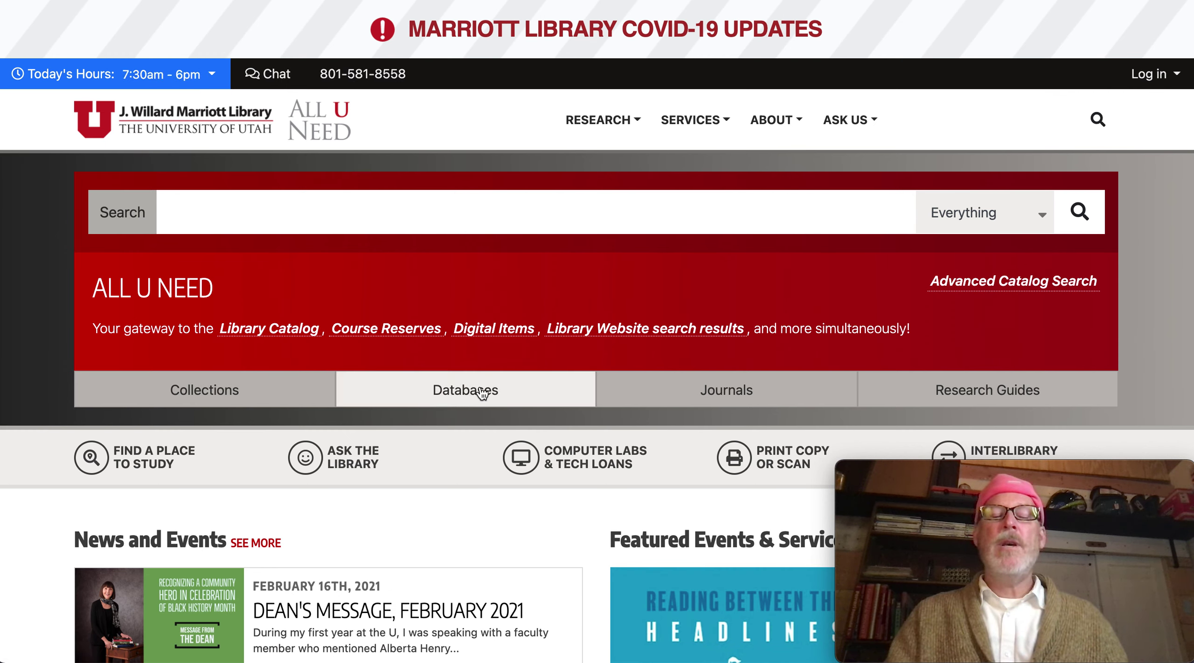
pyautogui.click(461, 401)
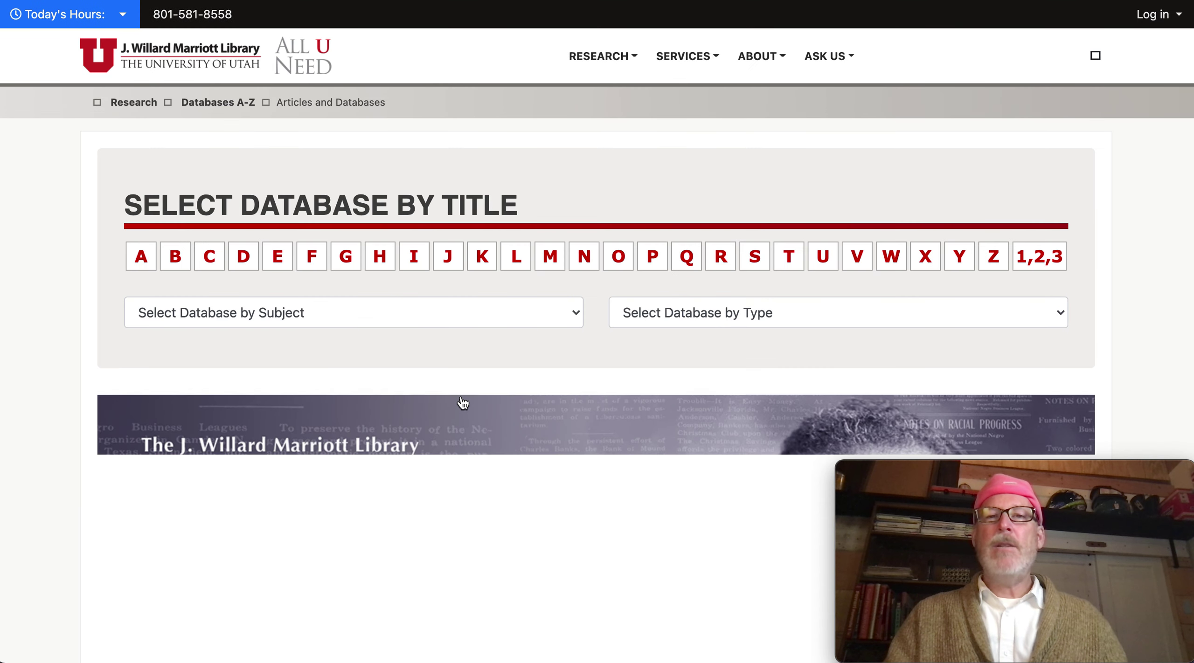
pyautogui.click(653, 264)
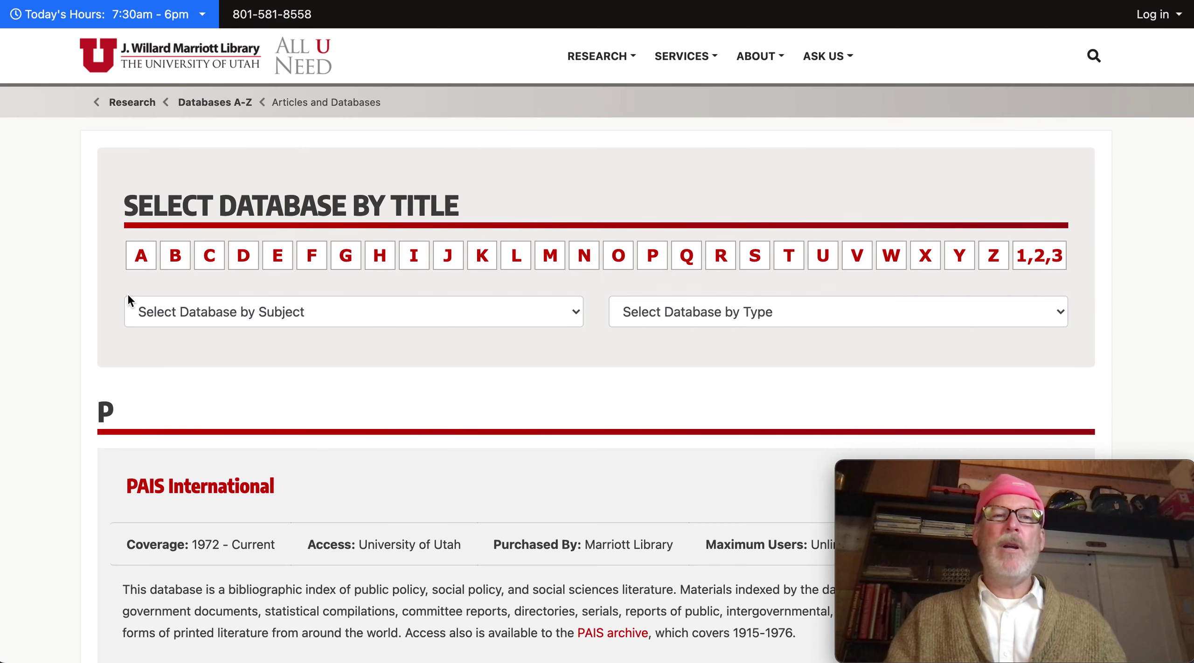
# Find "psycinfo" within the database list and open the "PsycInfo from the APA" database
pyautogui.press('super+f')
pyautogui.write('p')
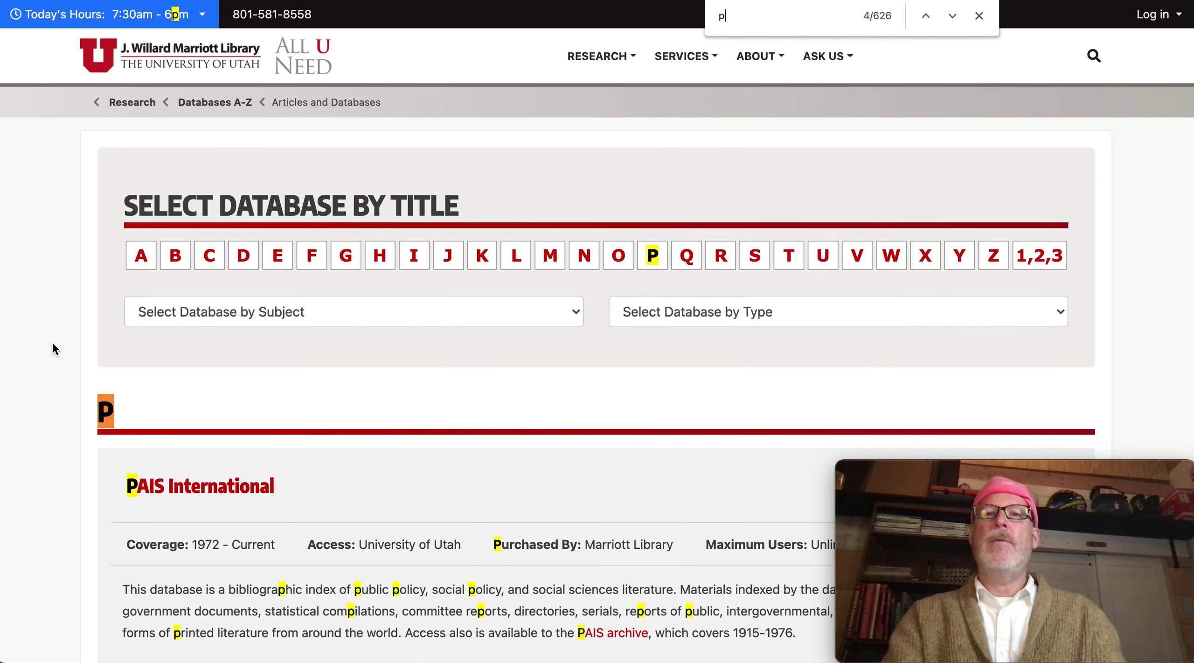
pyautogui.write('sych')
pyautogui.press('BackSpace')
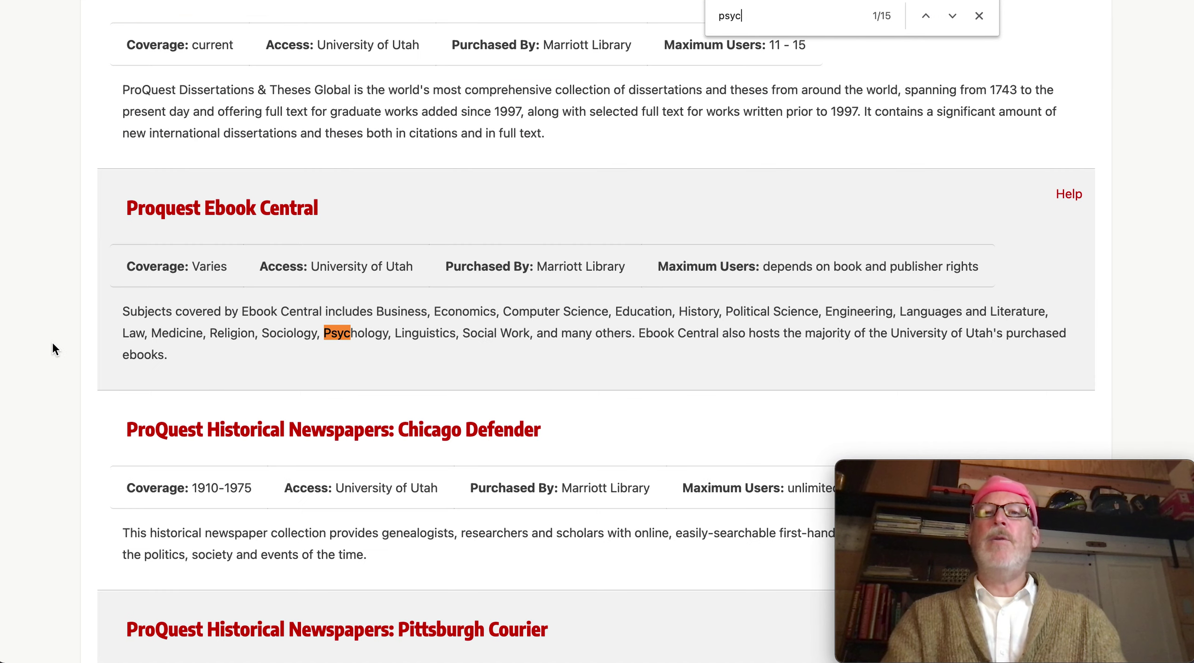
pyautogui.write('info')
pyautogui.press('Return')
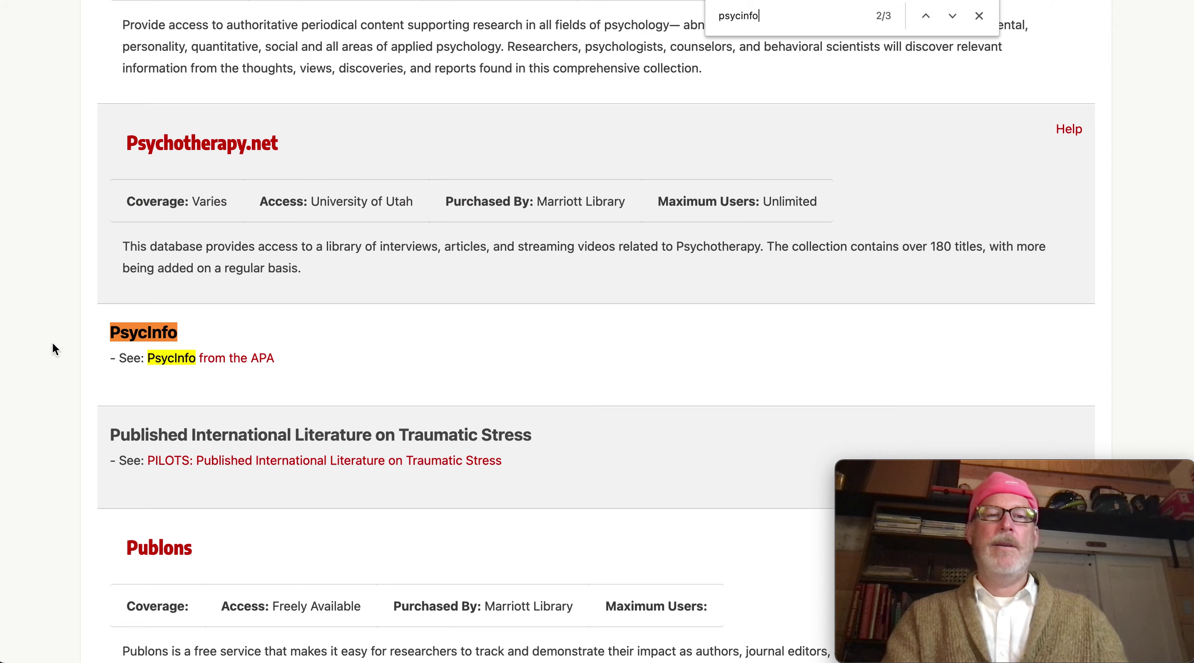
pyautogui.scroll(5, 87, 312)
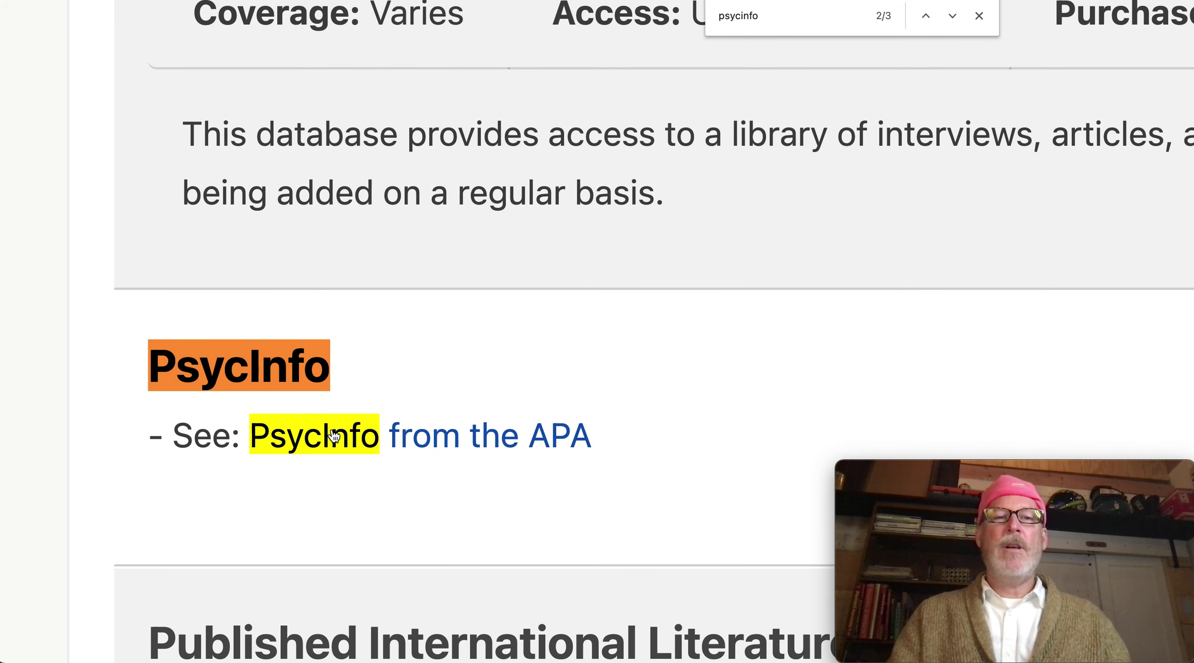
pyautogui.click(428, 444)
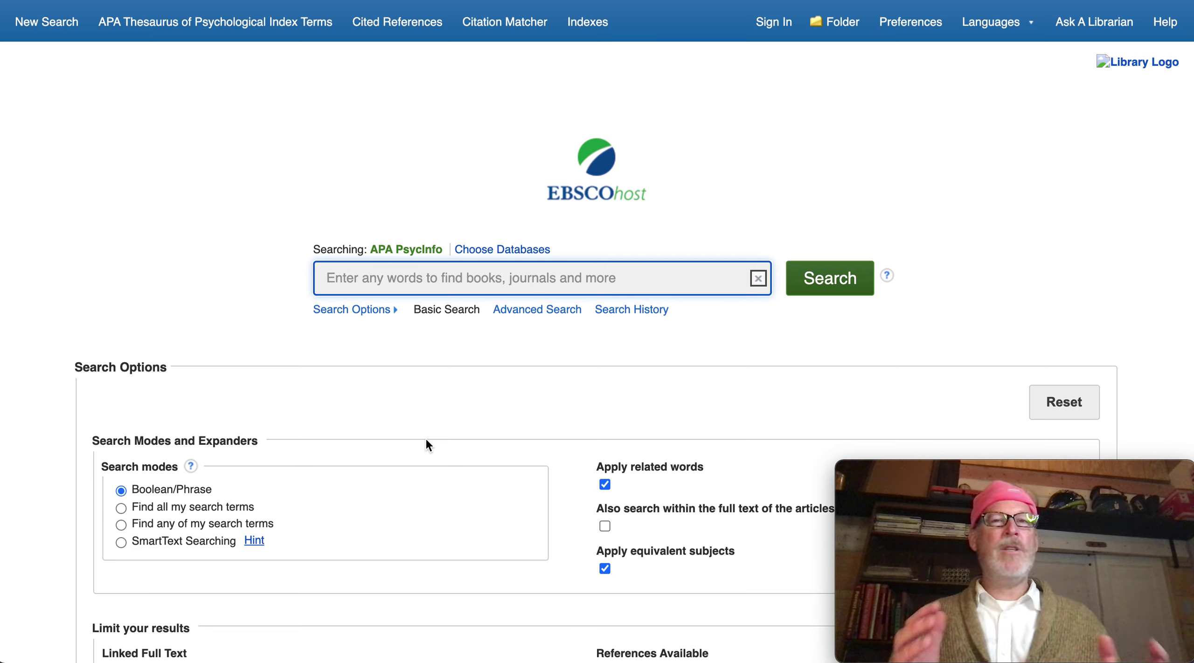
# Search APA PsycInfo for the exact phrase "postpartum depression"
pyautogui.write('"')
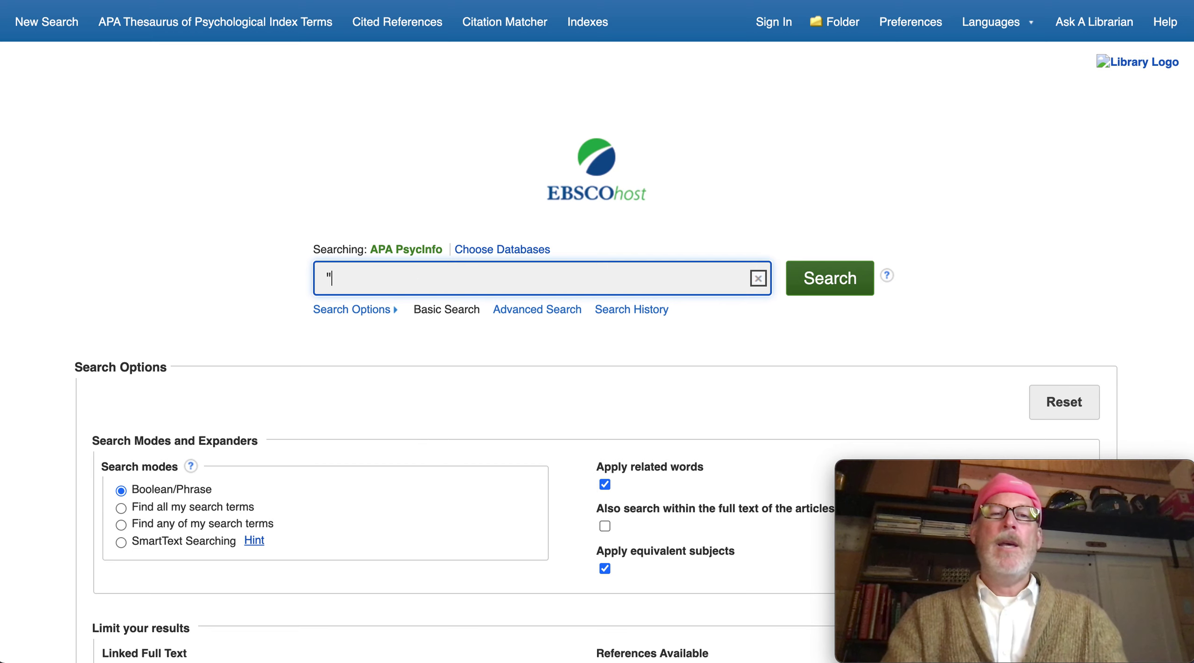
pyautogui.write('postp')
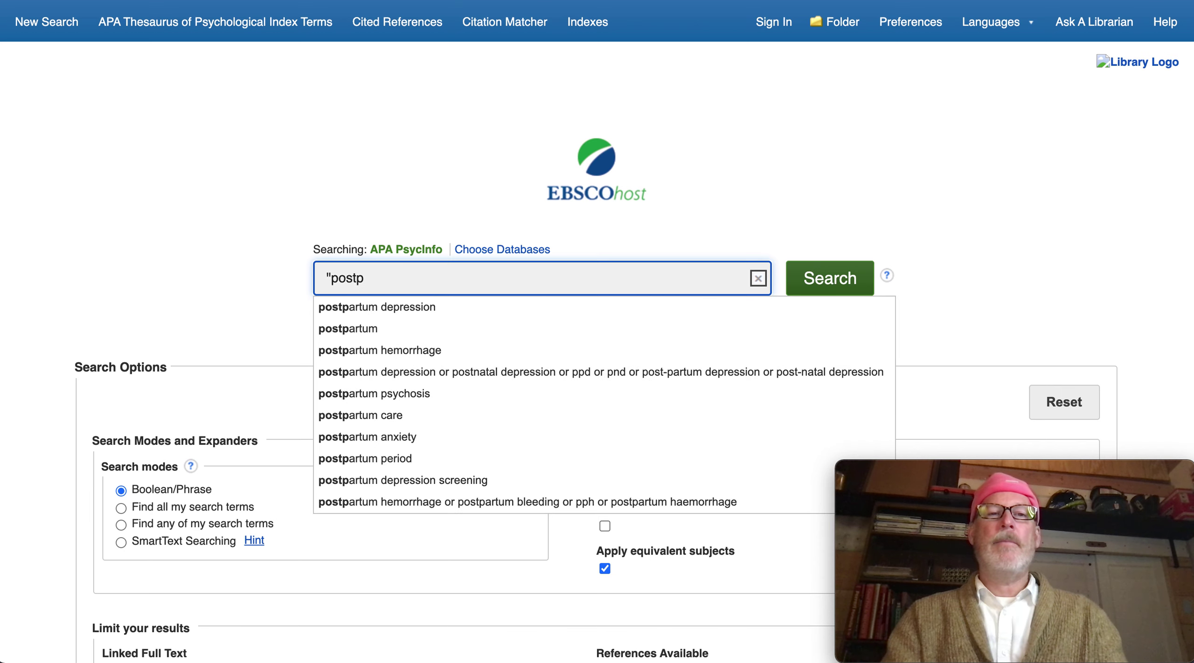
pyautogui.write('artum d')
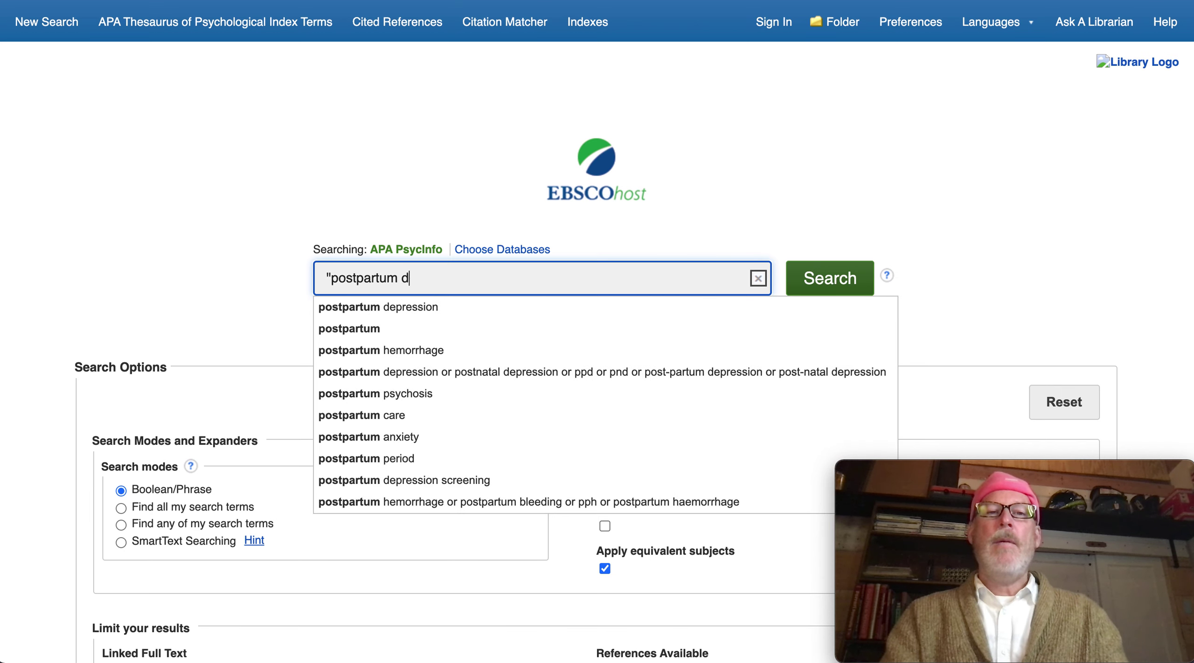
pyautogui.write('epression"')
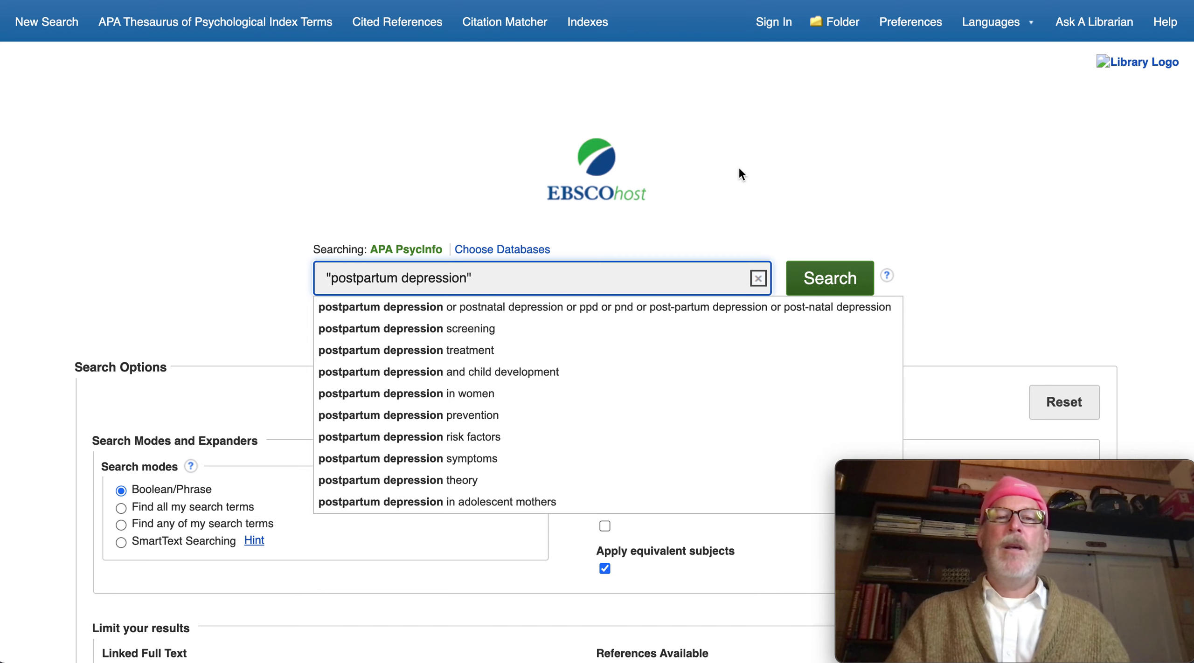
pyautogui.click(794, 281)
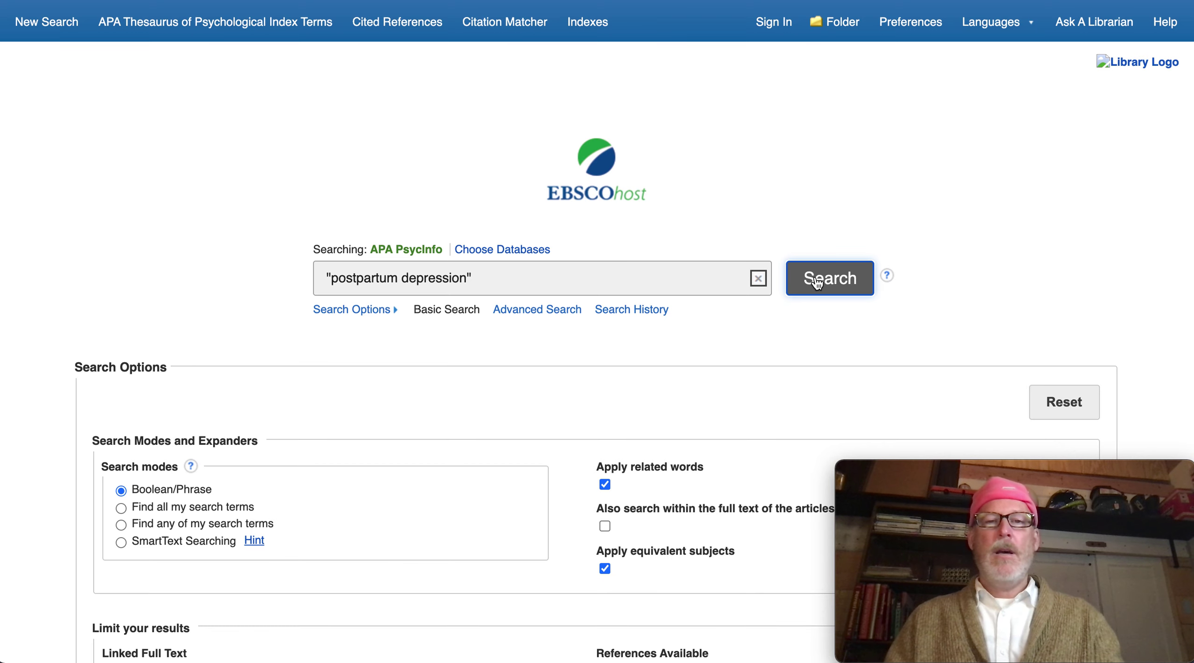
# Check the peer-reviewed reference requirement in the OneNote assignment notes, return to Chrome, and limit the PsycInfo results to peer-reviewed publications
pyautogui.press('super+Tab')
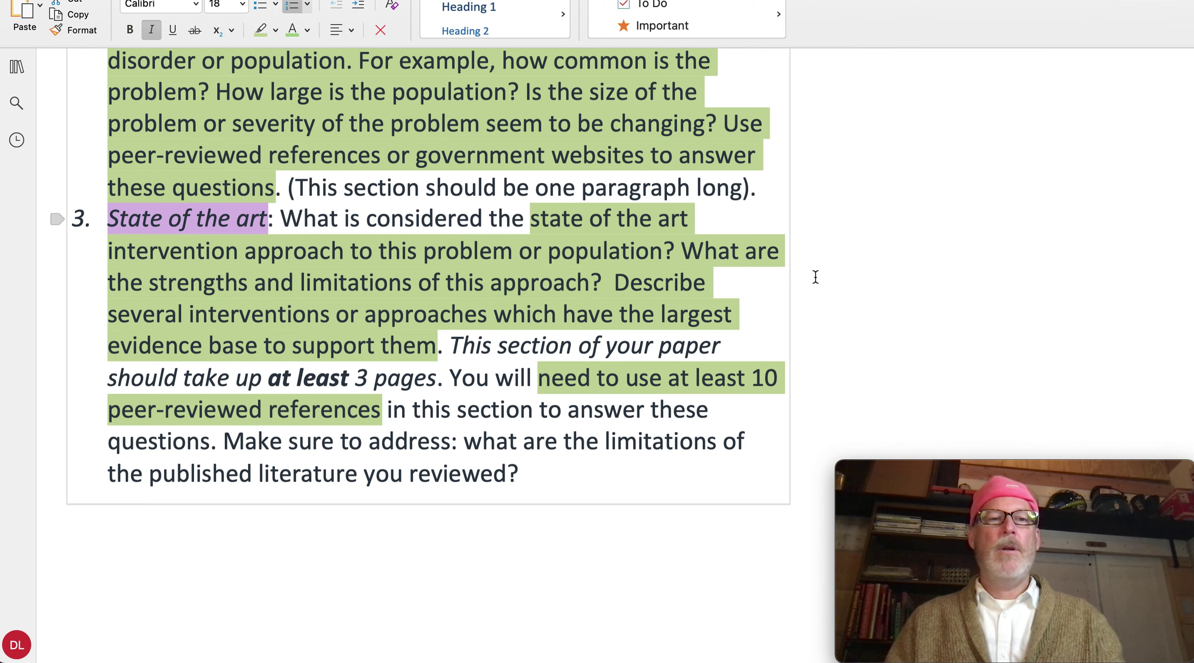
pyautogui.press('super+Tab')
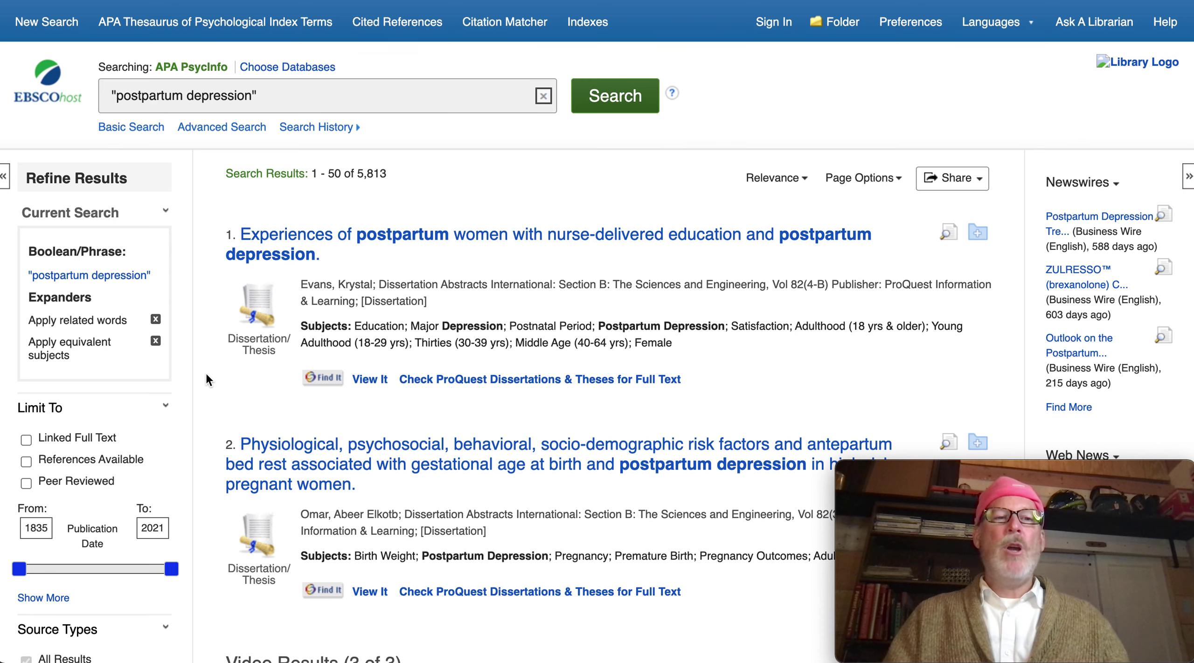
pyautogui.scroll(-5, 205, 371)
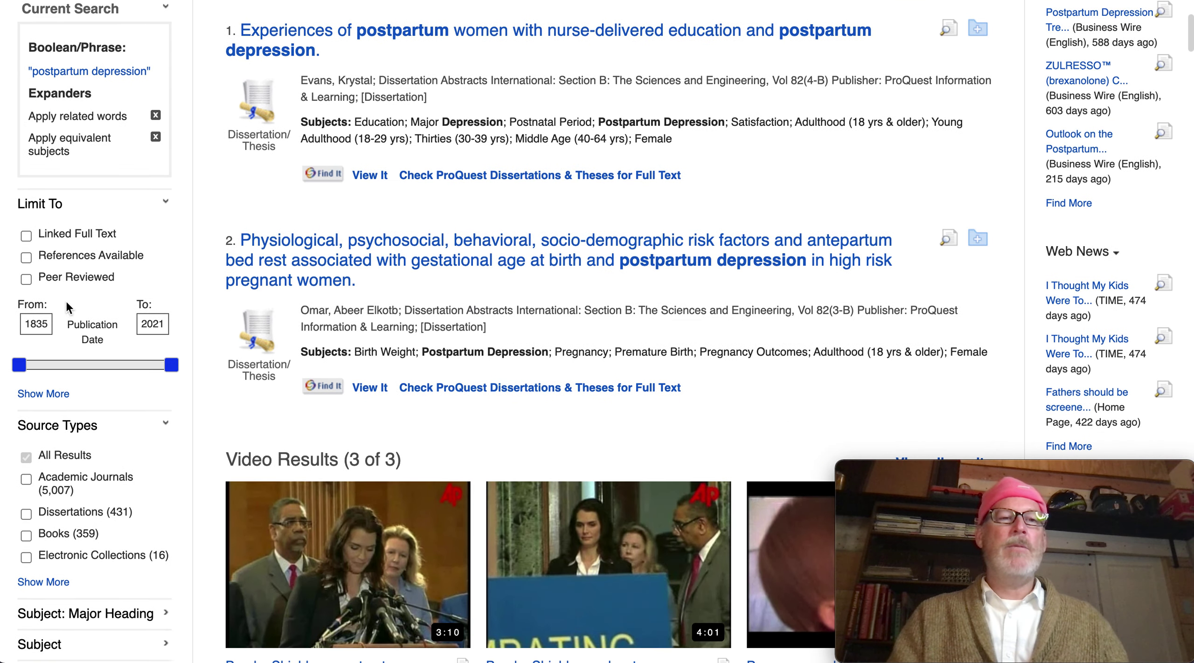
pyautogui.click(26, 278)
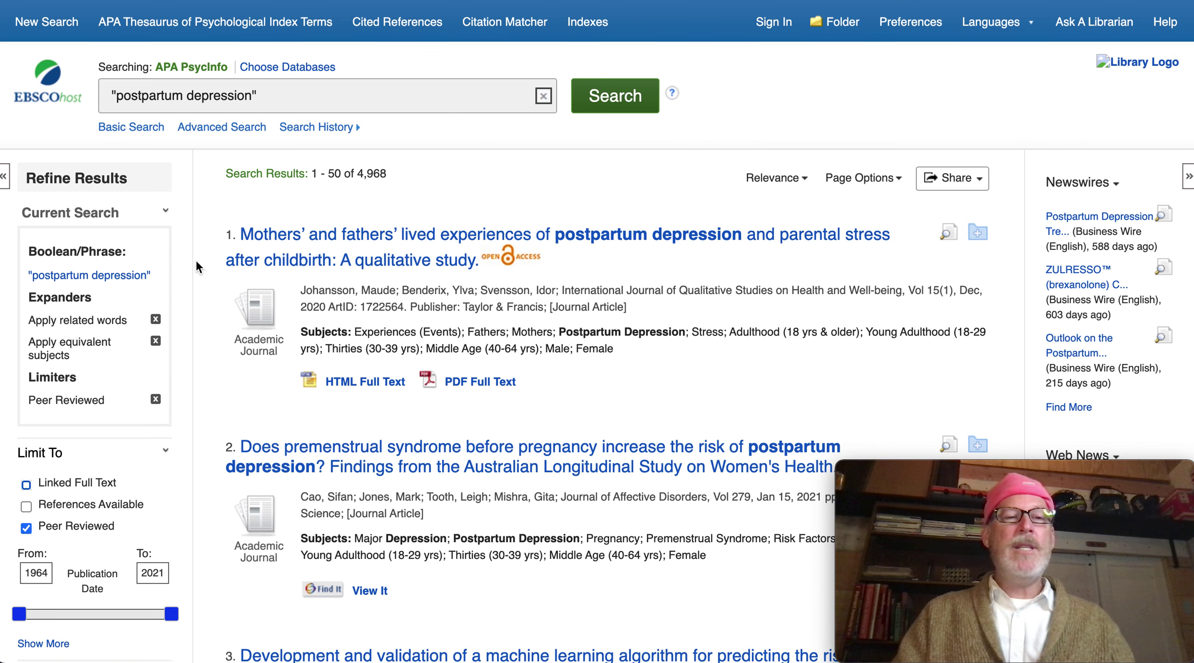
# Limit the search results to publications dated from 2010 to 2021
pyautogui.scroll(-5, 196, 260)
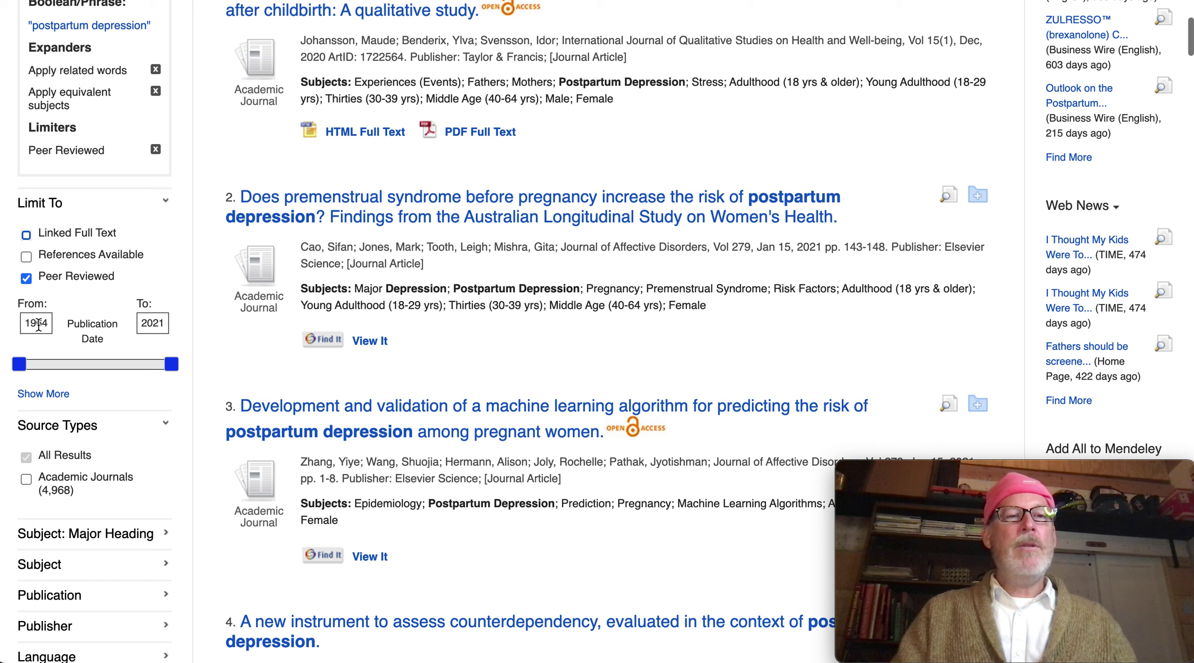
pyautogui.doubleClick(39, 324)
pyautogui.moveTo(19, 367); pyautogui.dragTo(140, 368)
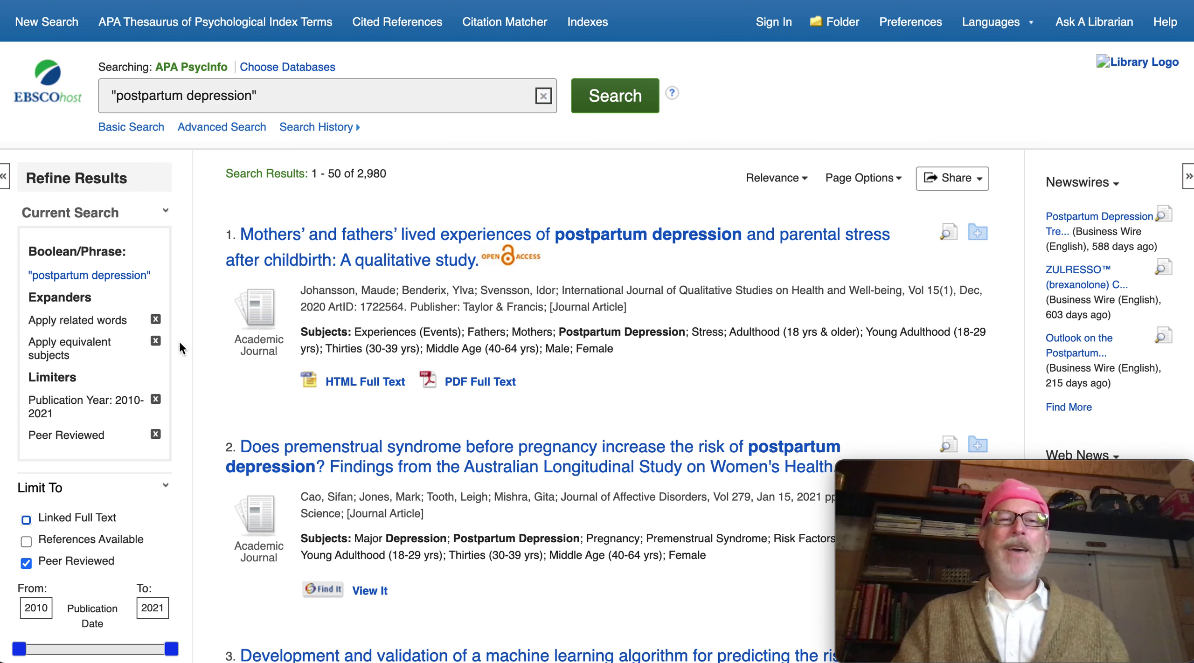
# Narrow the publication date range of the results to 2015 through 2021
pyautogui.scroll(-10, 203, 347)
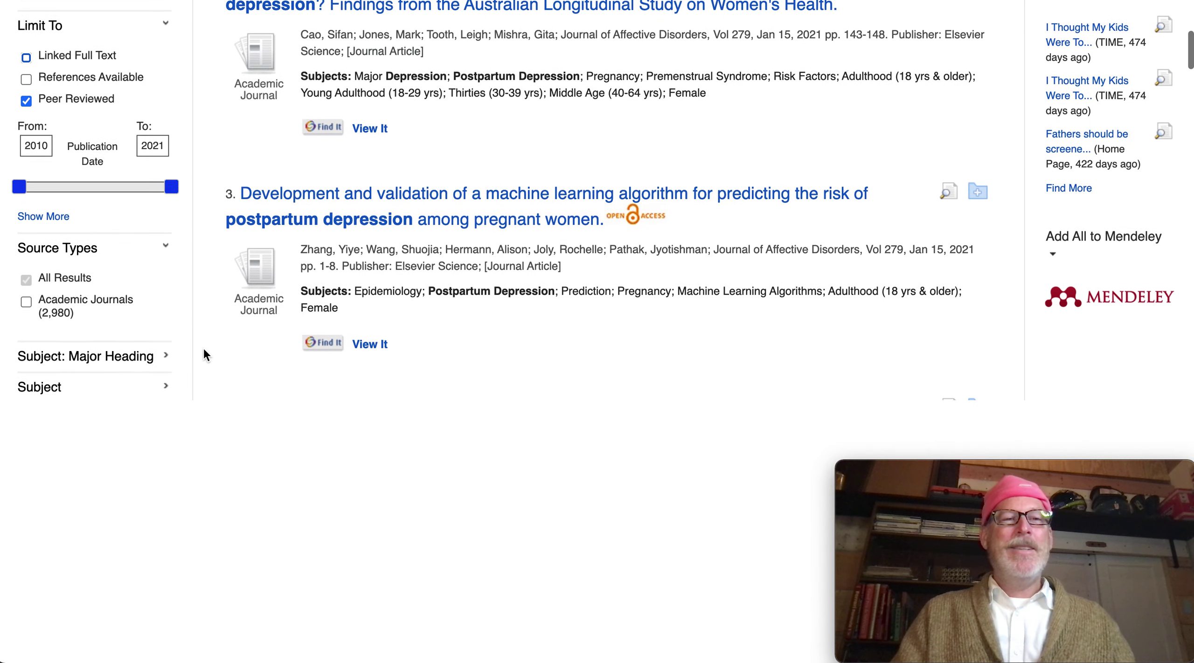
pyautogui.scroll(-5, 204, 351)
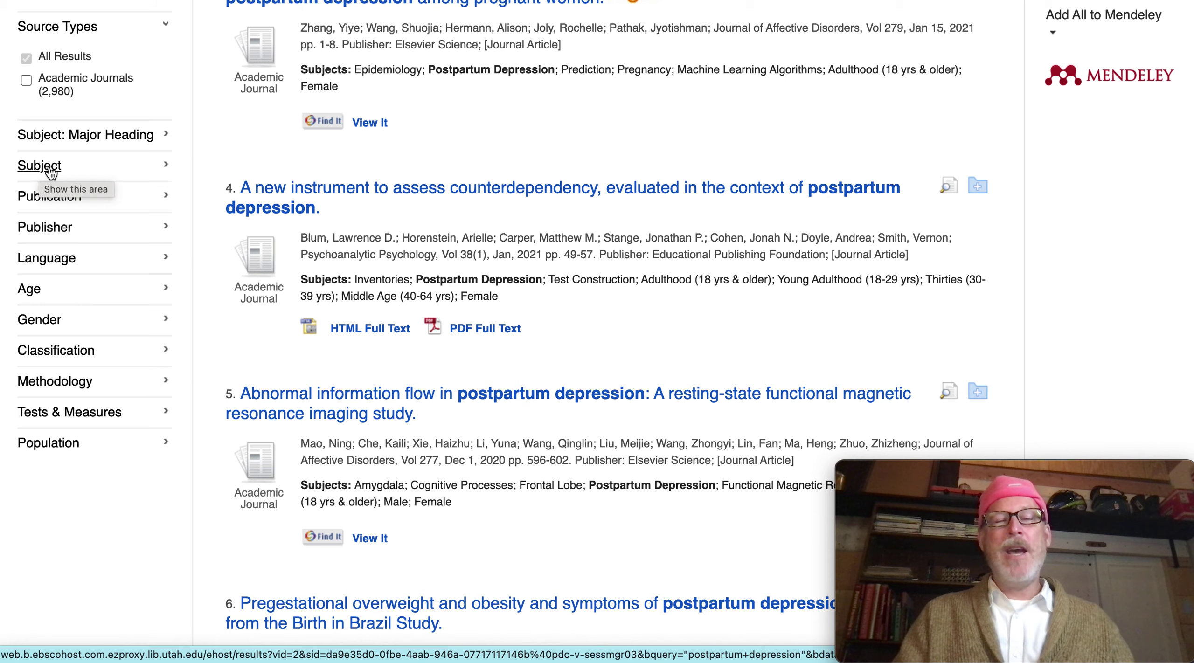
pyautogui.scroll(4, 51, 173)
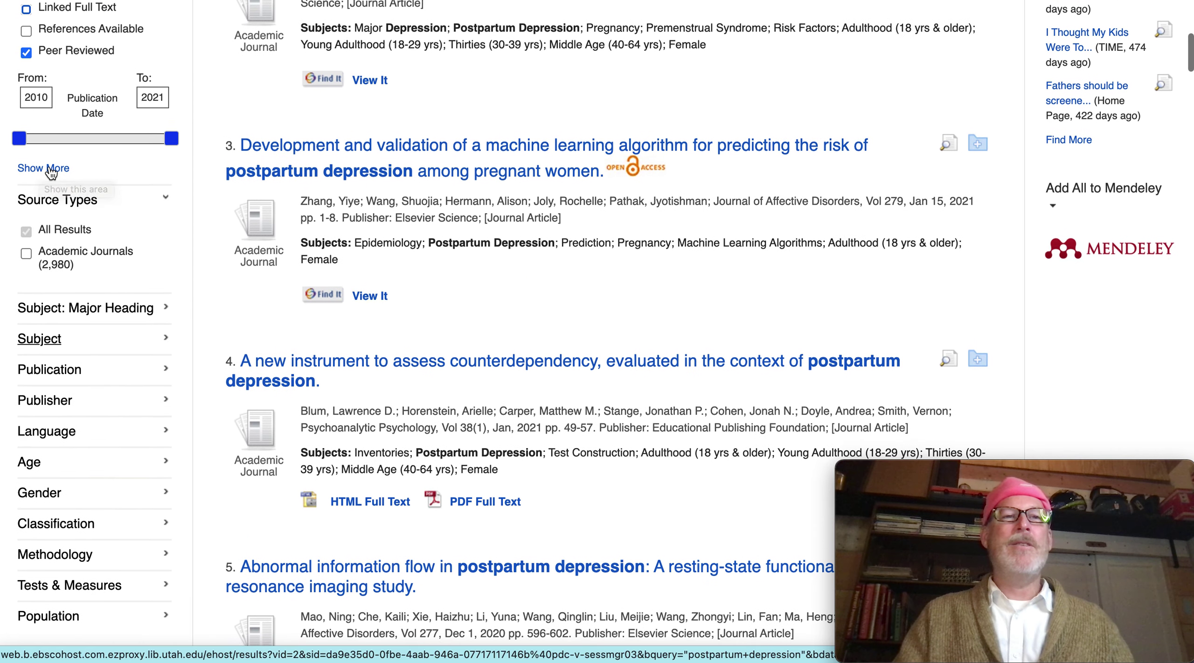
pyautogui.moveTo(20, 145); pyautogui.dragTo(87, 152)
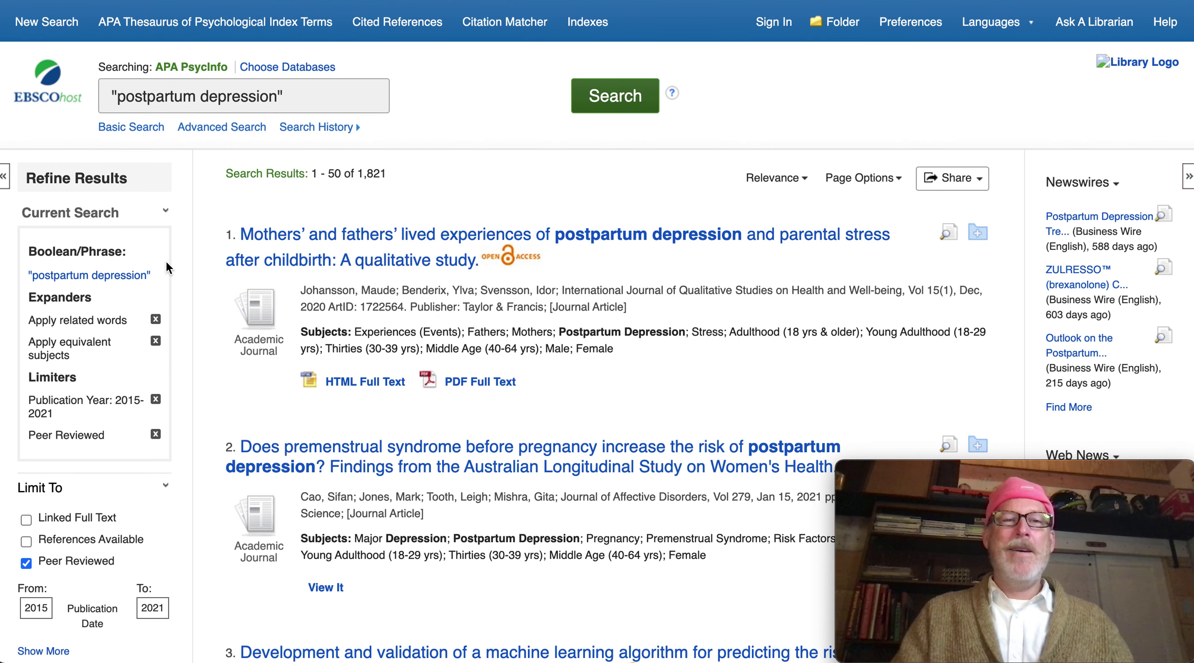
# Expand the Subject filter for the refined results and open its full list of subject terms
pyautogui.scroll(-5, 190, 320)
pyautogui.scroll(-10, 191, 322)
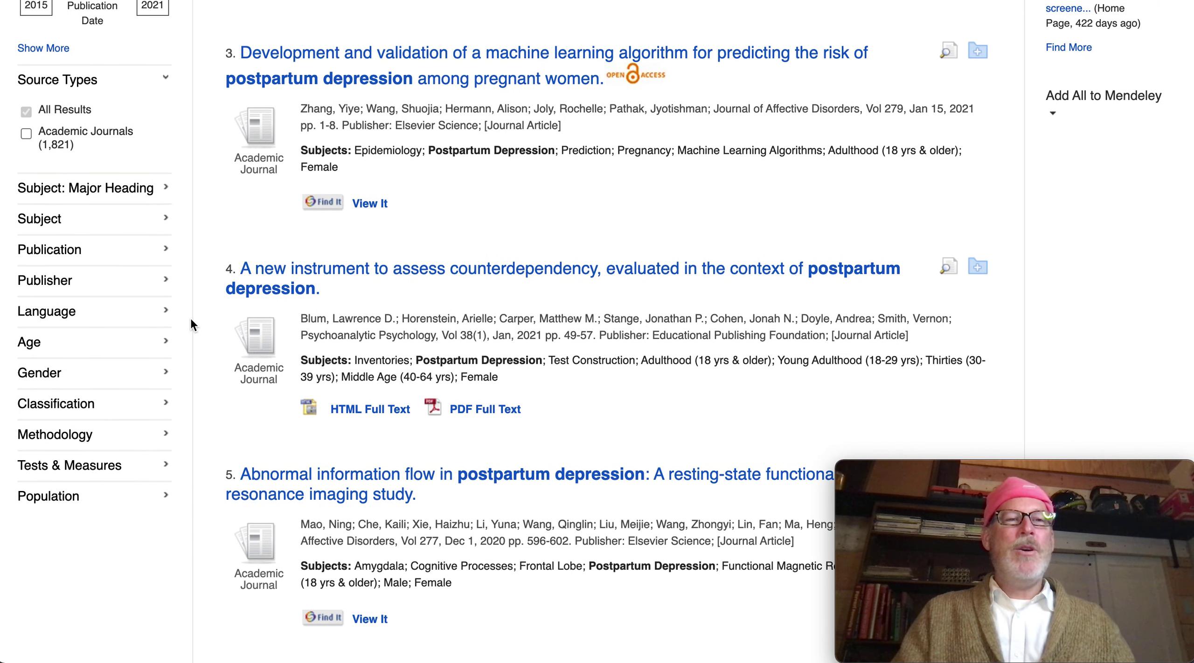
pyautogui.scroll(10, 191, 321)
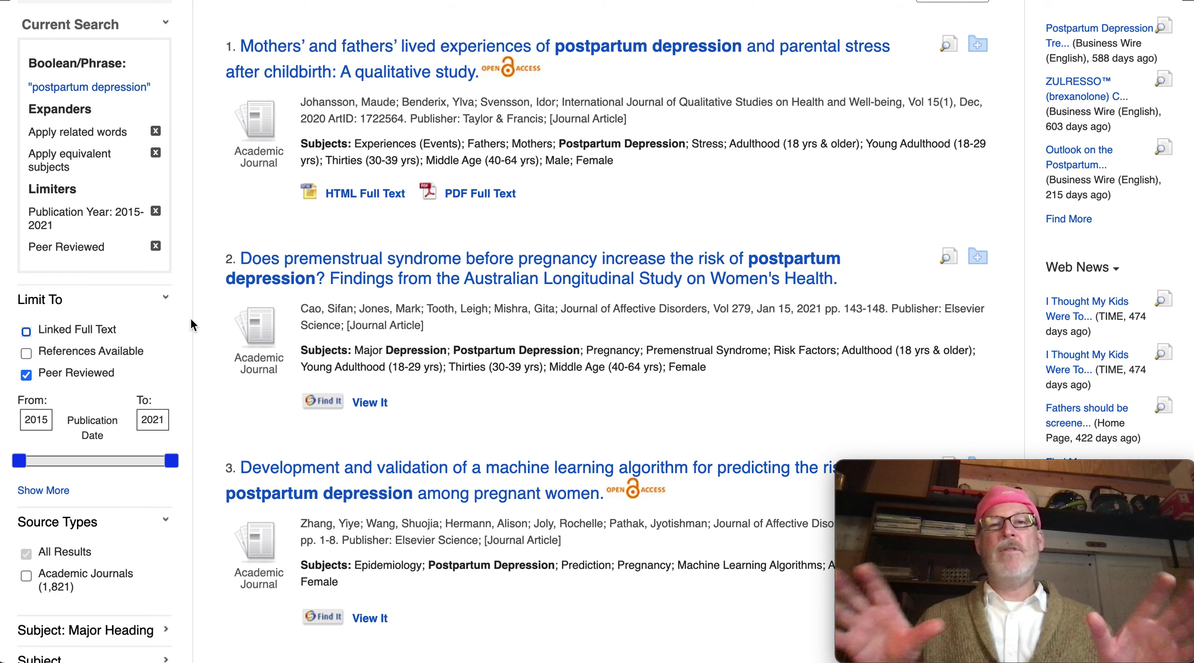
pyautogui.scroll(-5, 183, 366)
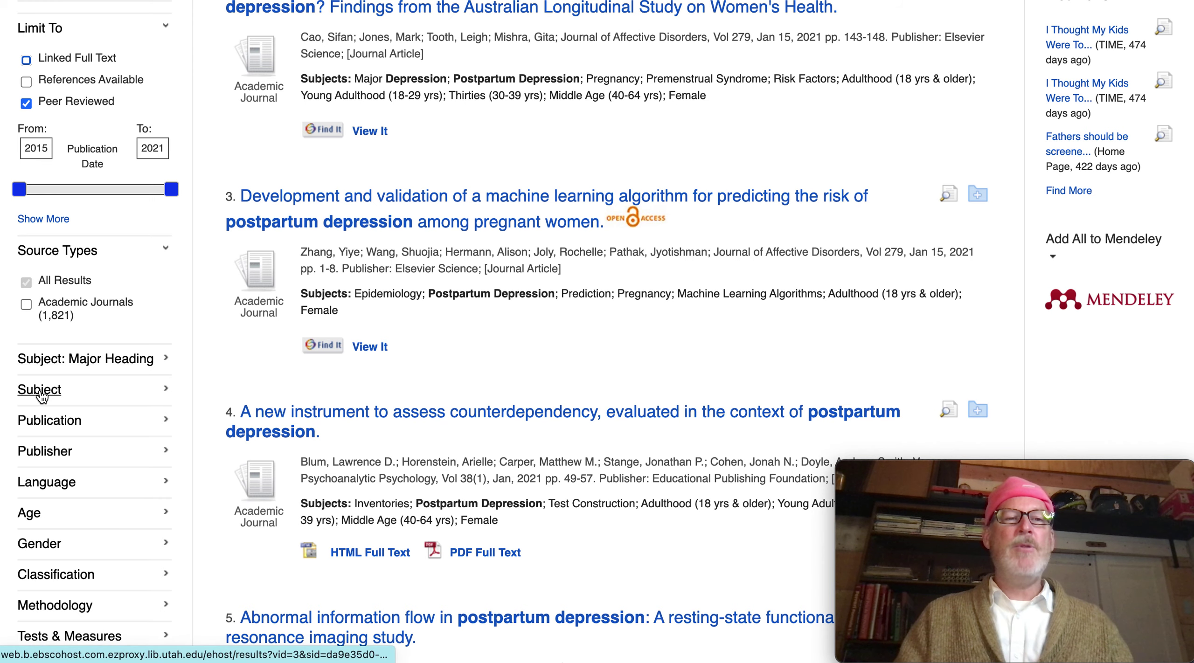
pyautogui.click(166, 392)
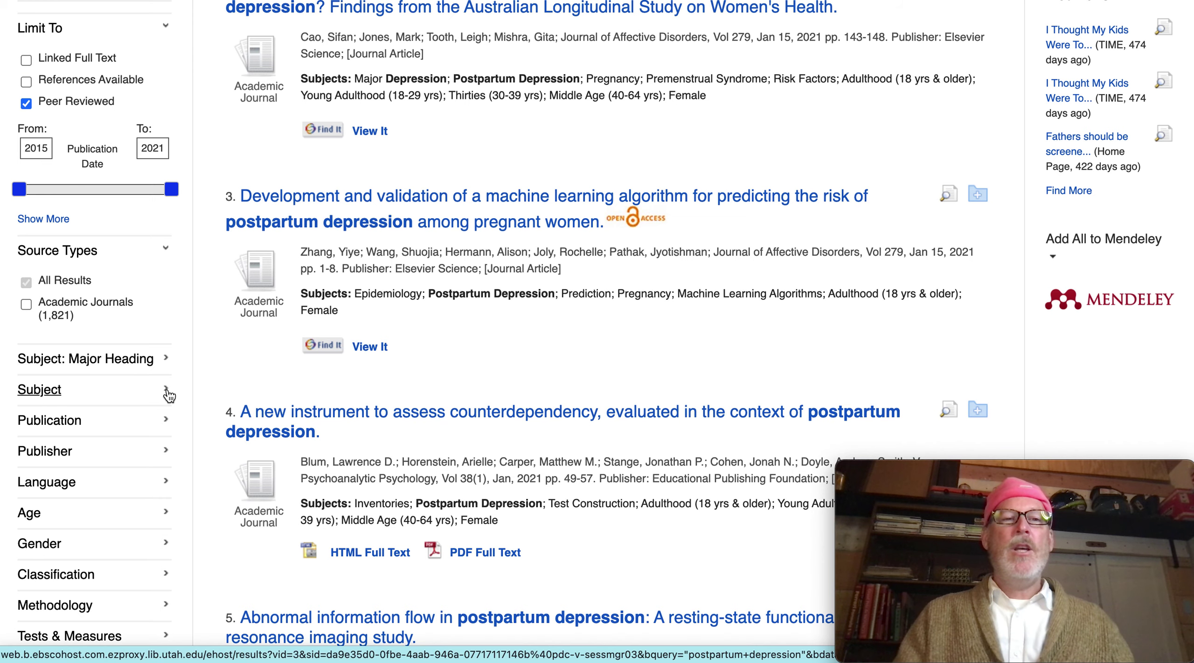
pyautogui.scroll(-3, 168, 394)
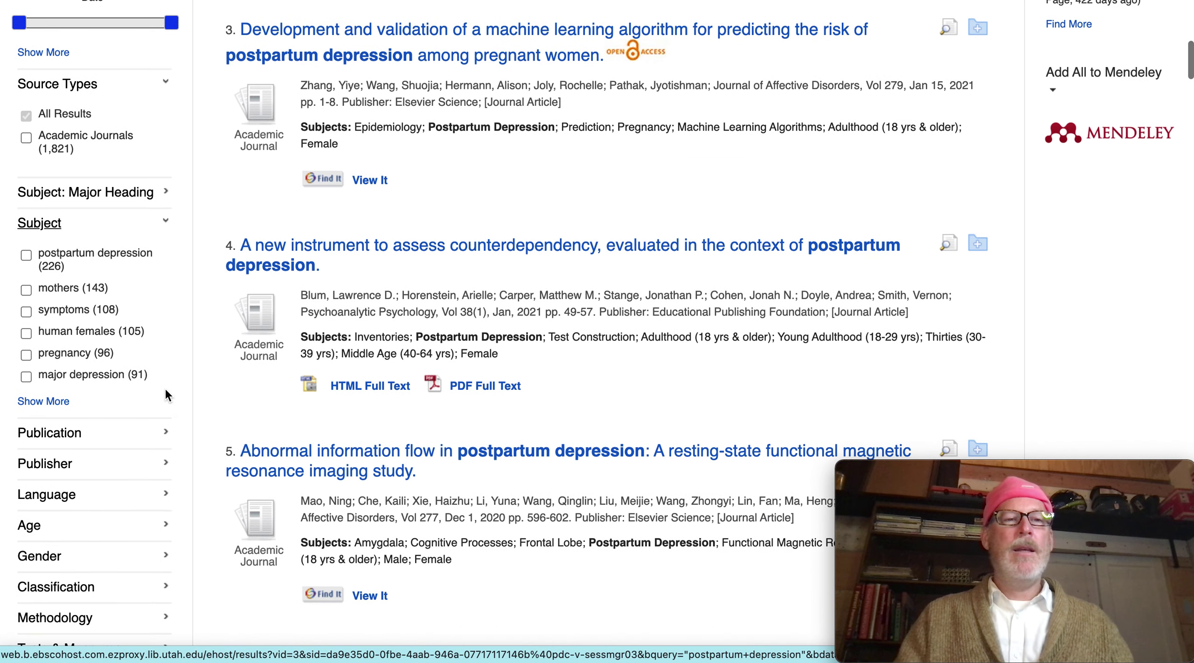
pyautogui.click(43, 402)
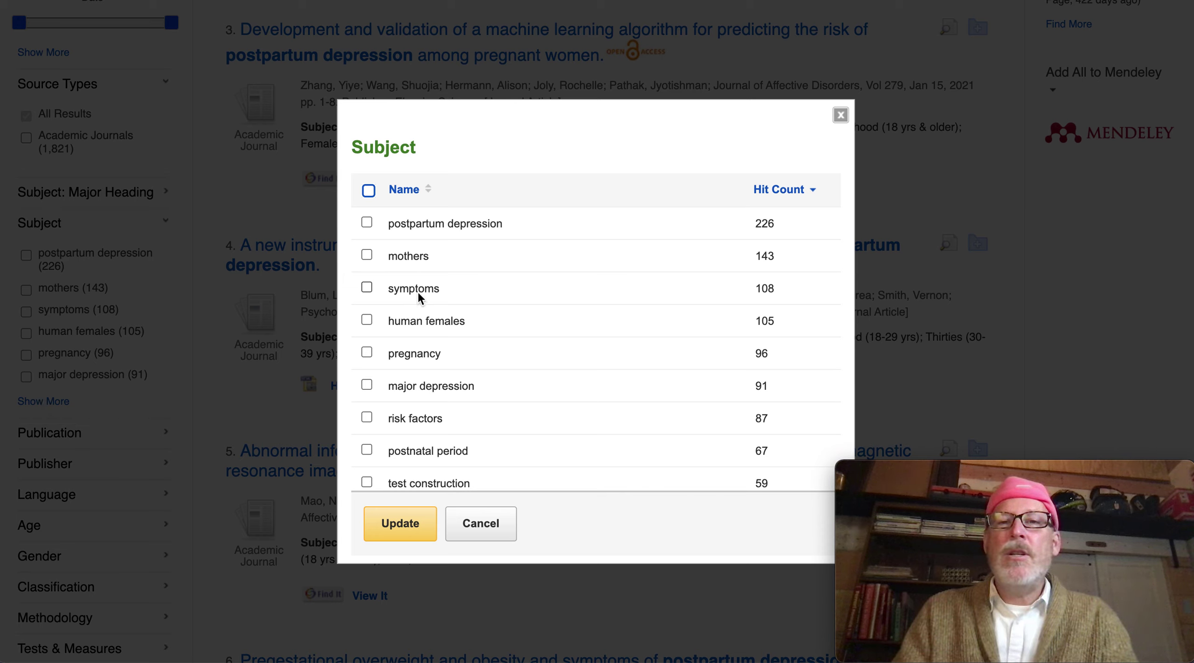
# Look through the subject terms and their hit counts for topics relevant to interventions for postpartum depression
pyautogui.scroll(-5, 418, 291)
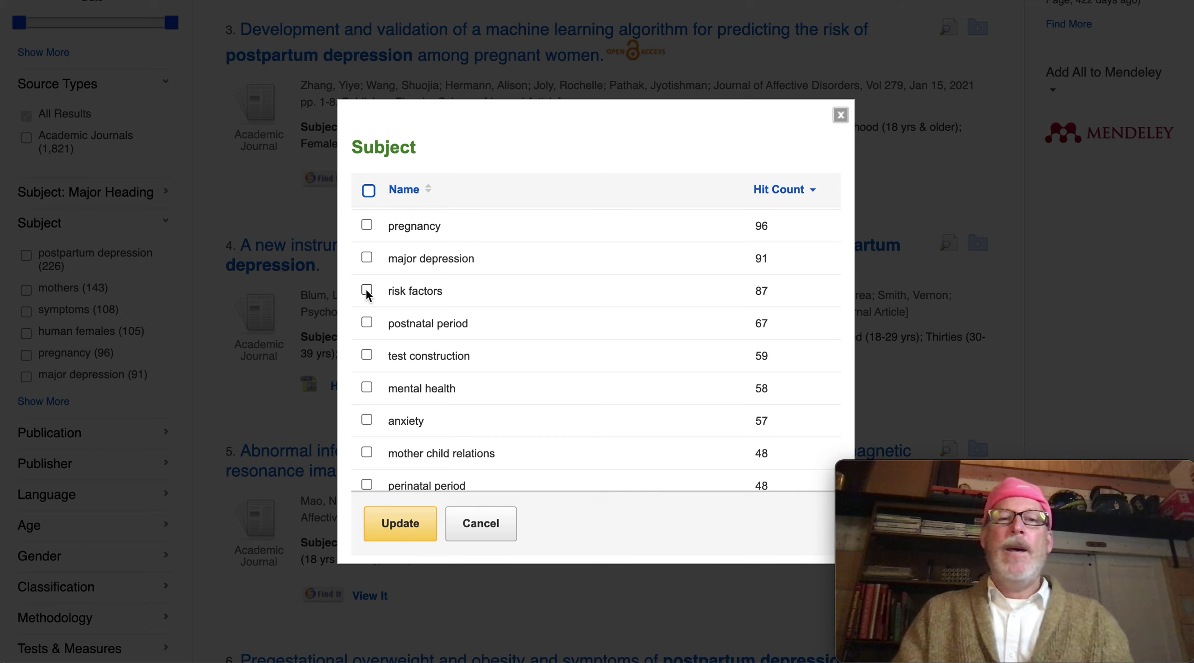
pyautogui.scroll(-3, 490, 351)
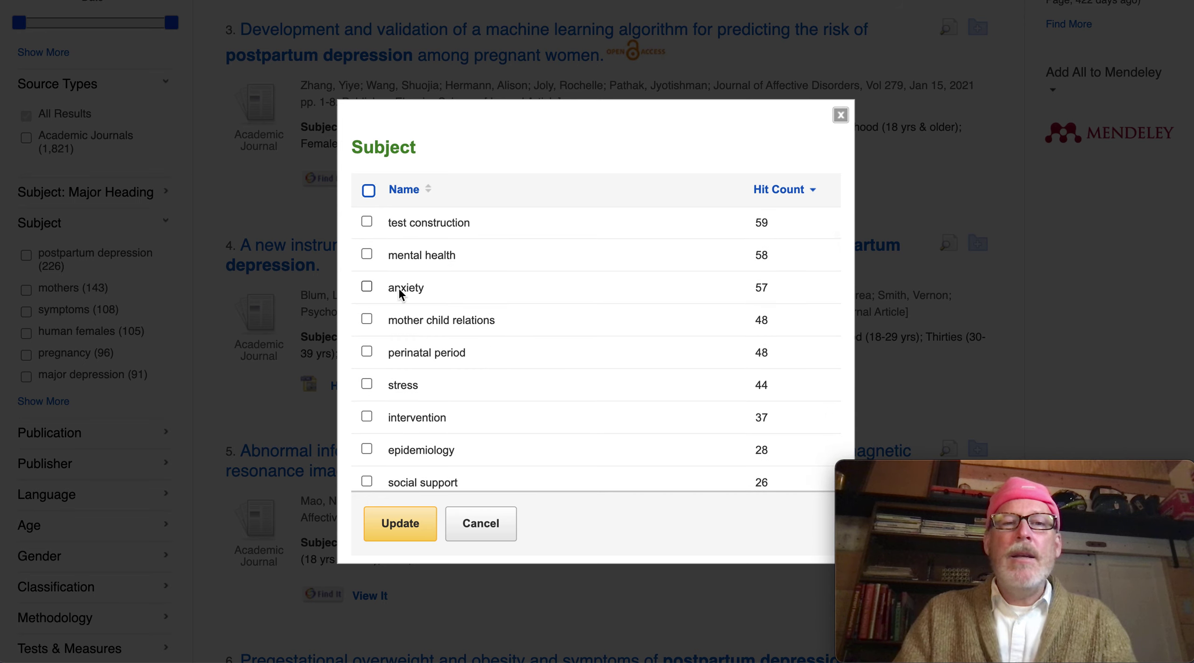
pyautogui.scroll(-3, 463, 319)
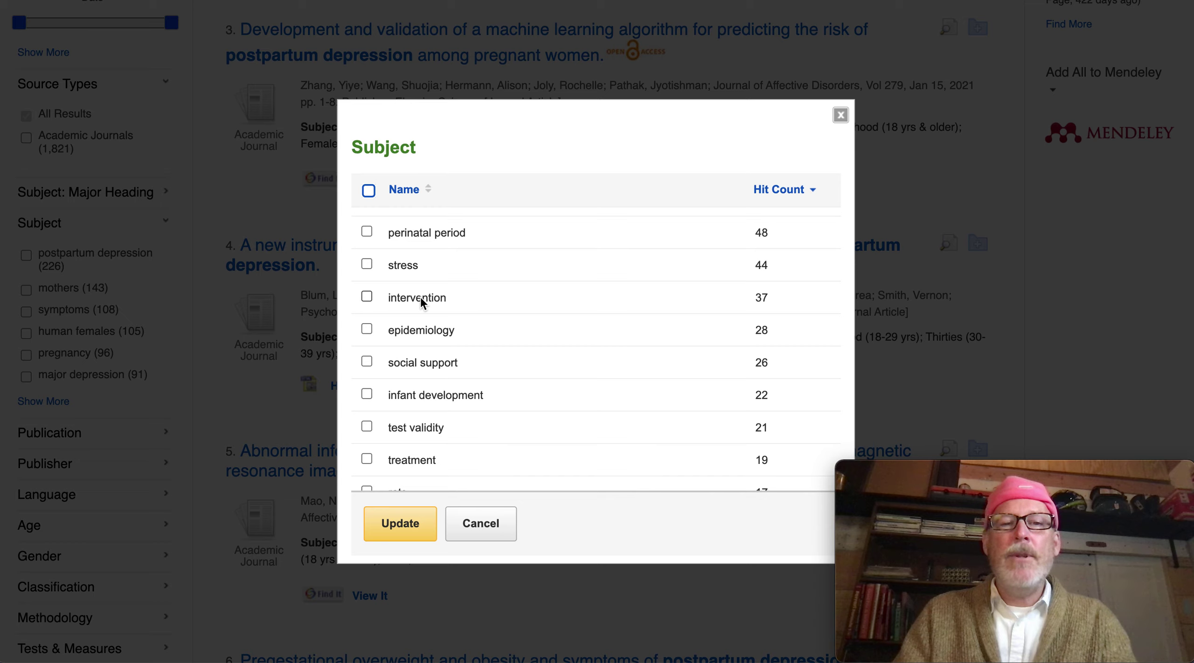
pyautogui.scroll(-3, 419, 296)
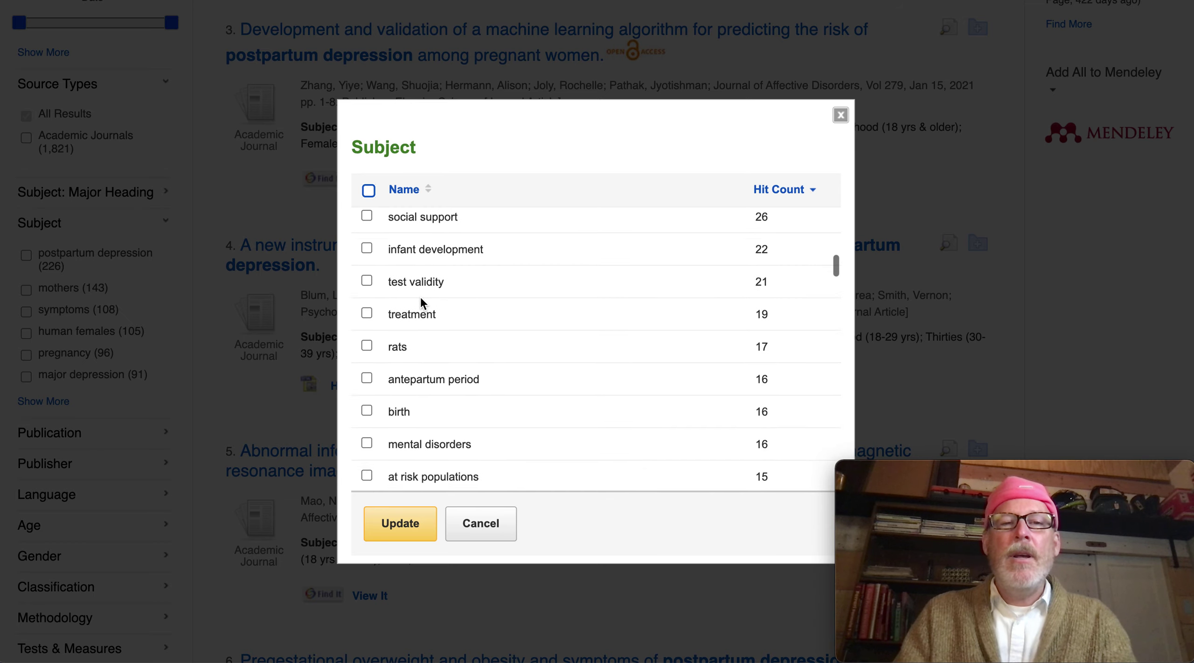
pyautogui.scroll(5, 428, 297)
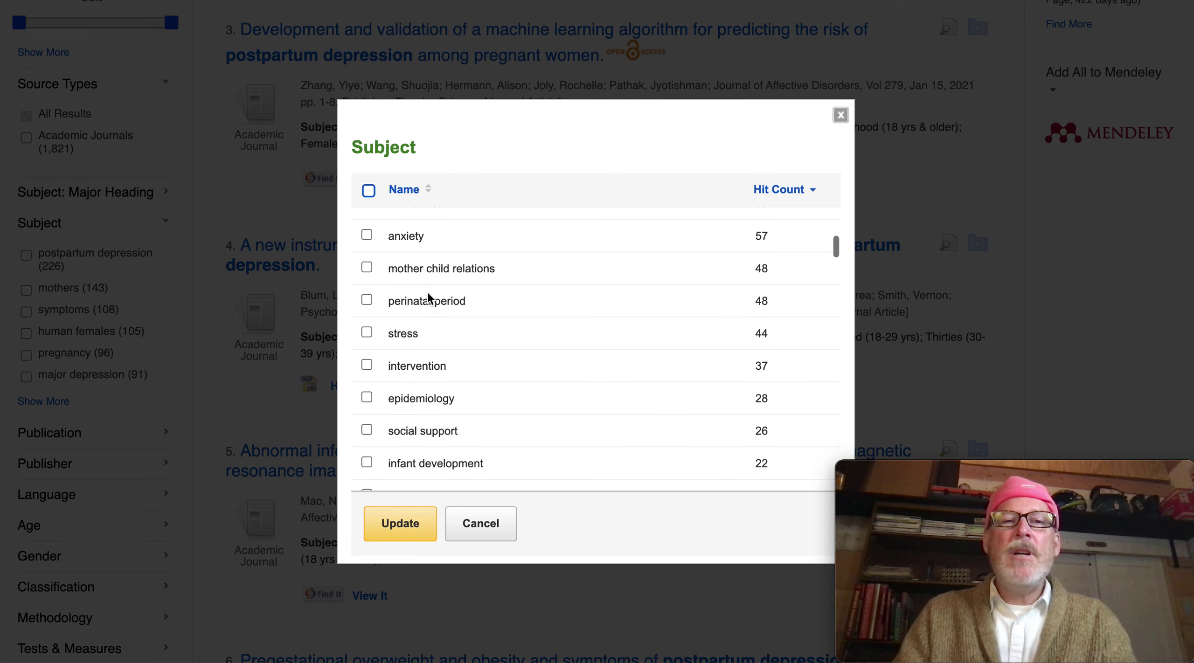
pyautogui.scroll(5, 427, 297)
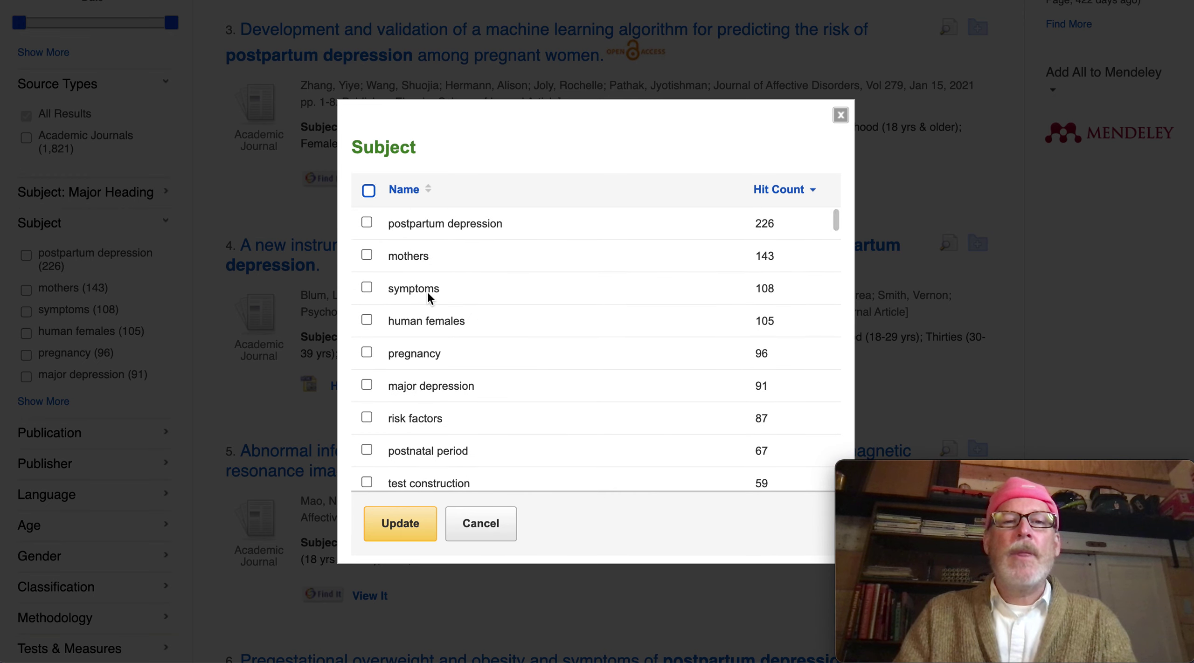
pyautogui.scroll(-2, 427, 297)
pyautogui.scroll(1, 427, 297)
pyautogui.scroll(-2, 427, 294)
pyautogui.scroll(-2, 428, 294)
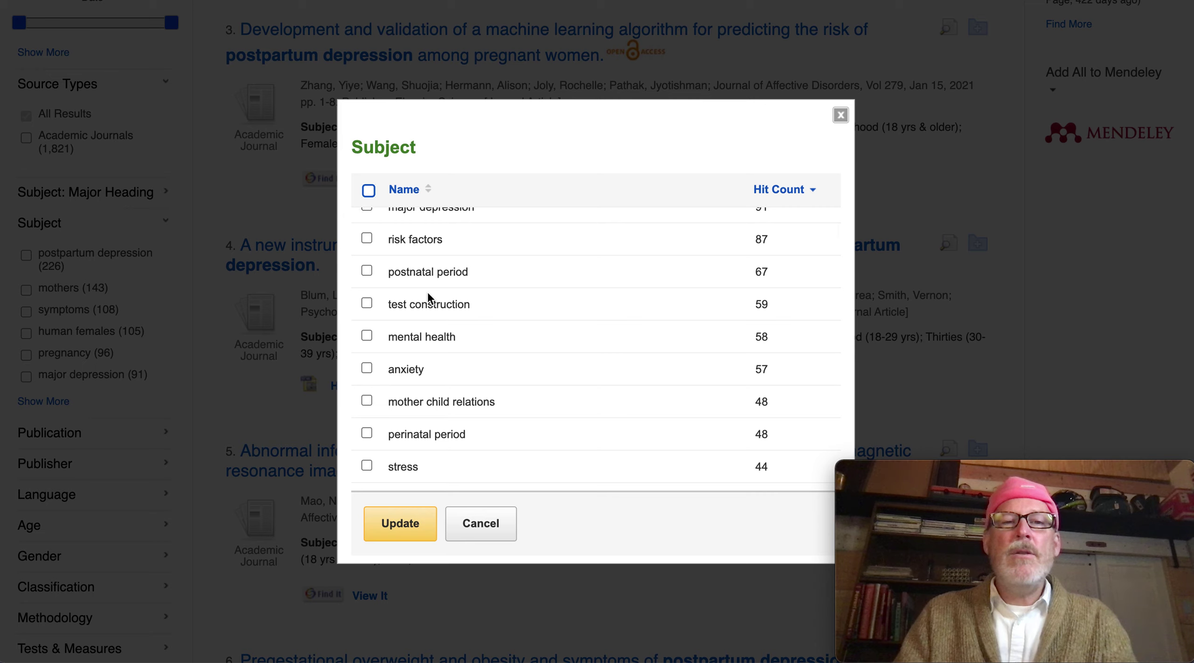
pyautogui.scroll(-2, 428, 295)
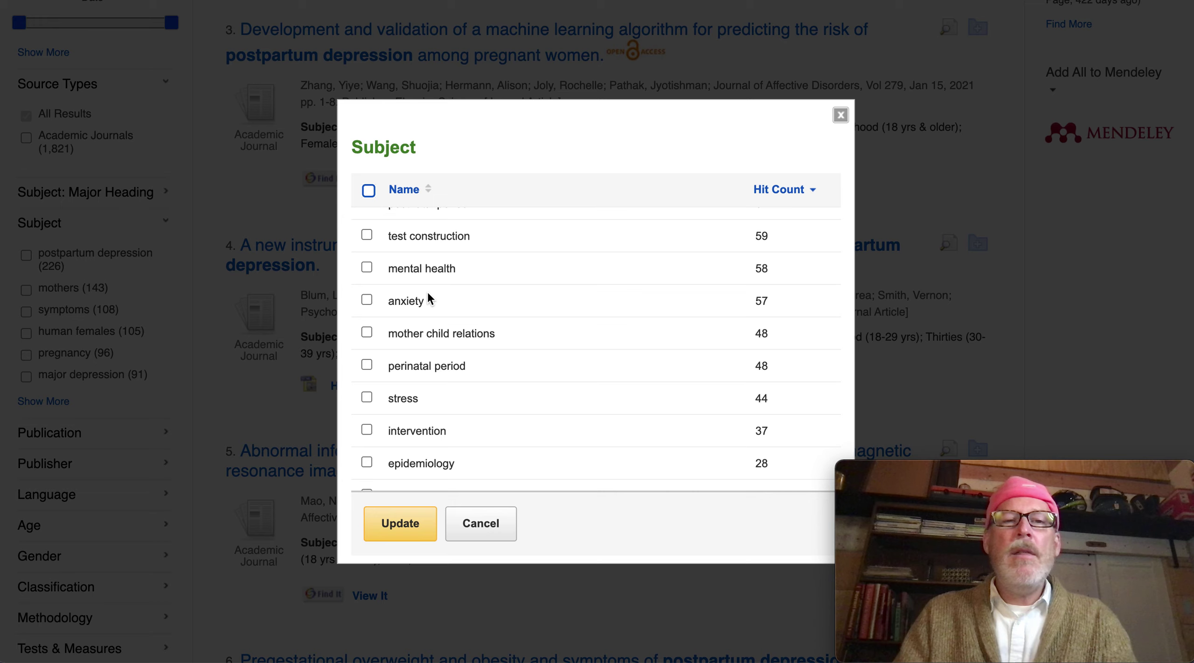
pyautogui.scroll(-2, 428, 295)
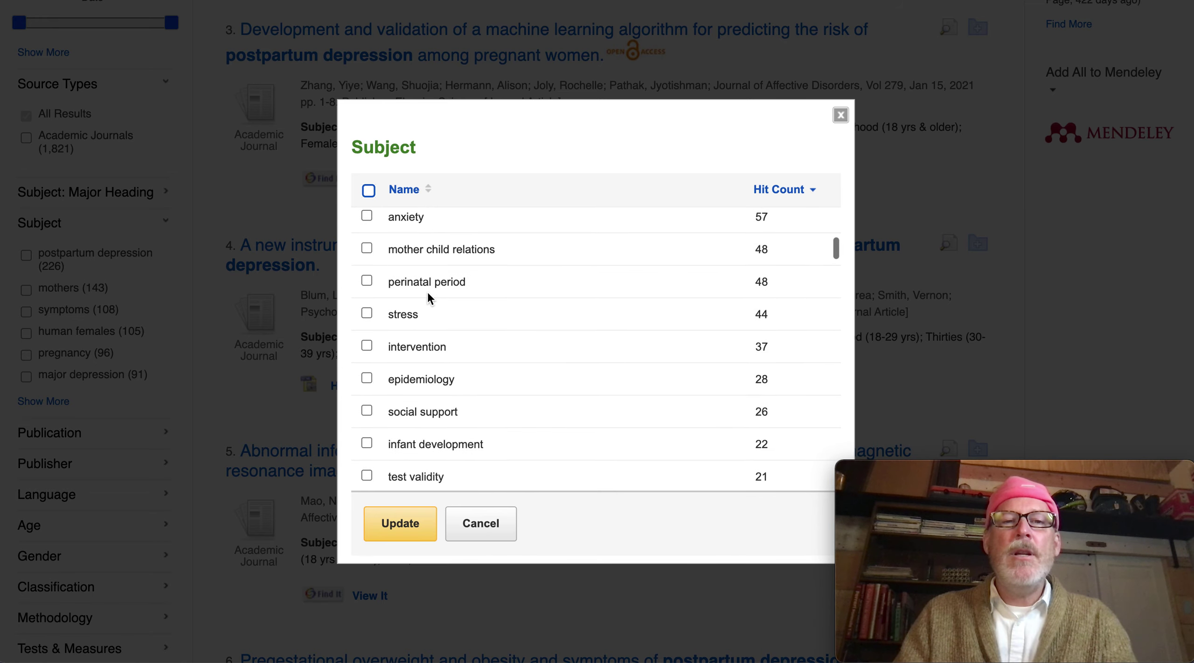